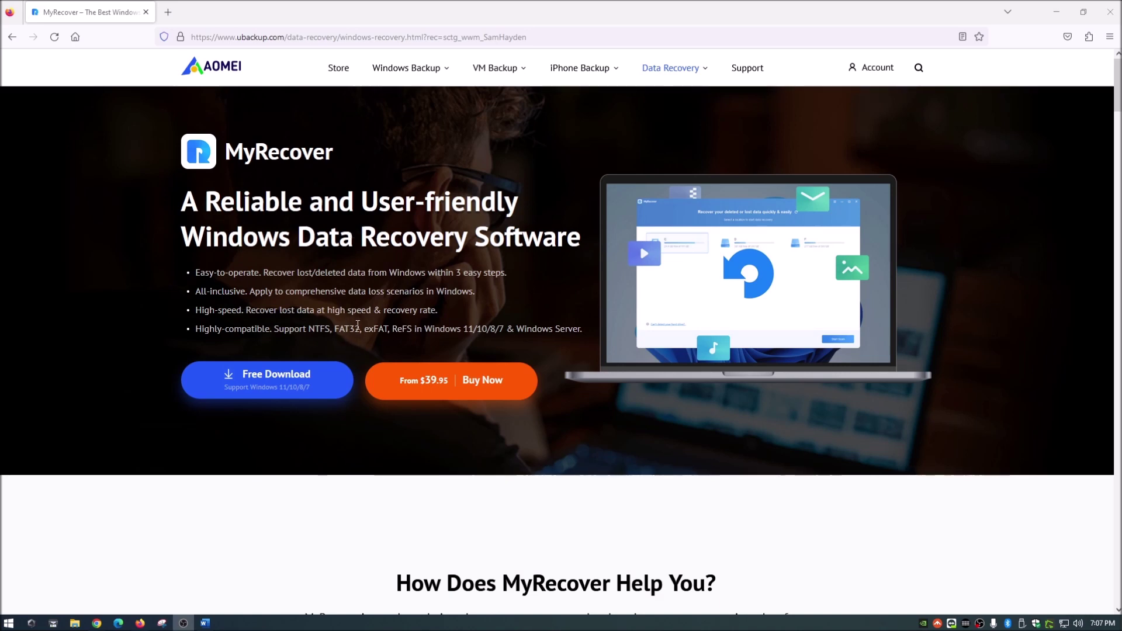
Highlight the supported file systems line and the Windows 7 text, then clear the highlight
left_click_drag(308, 329, 543, 330)
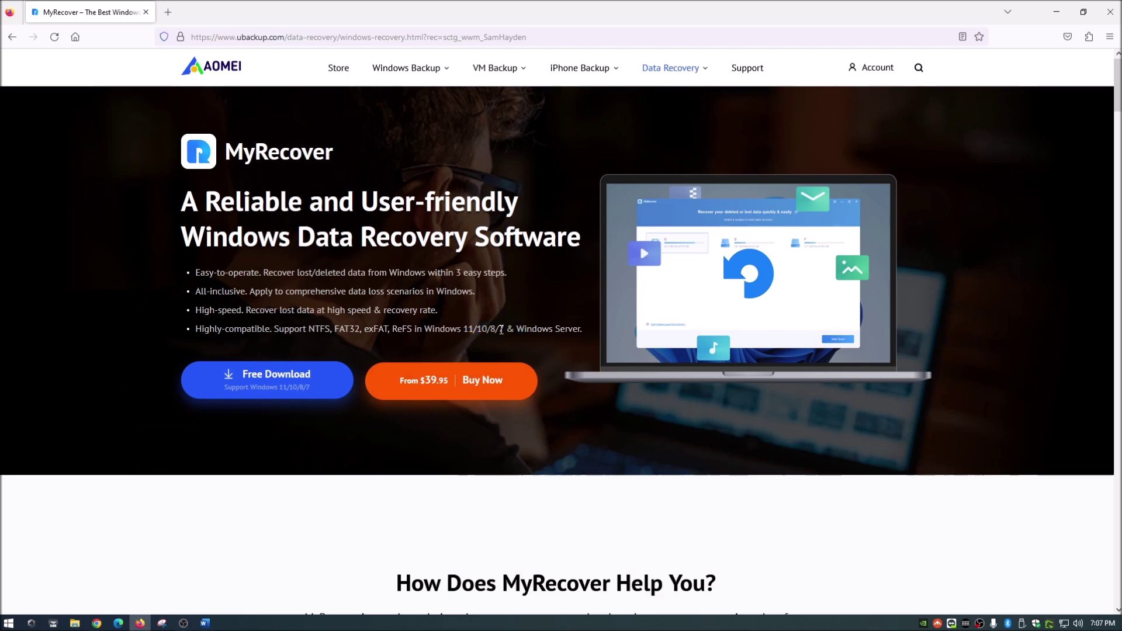
left_click_drag(504, 329, 498, 329)
left_click(527, 329)
Scroll down to the Highlighted Features and How it works section
scroll(243, 266, "down", 7)
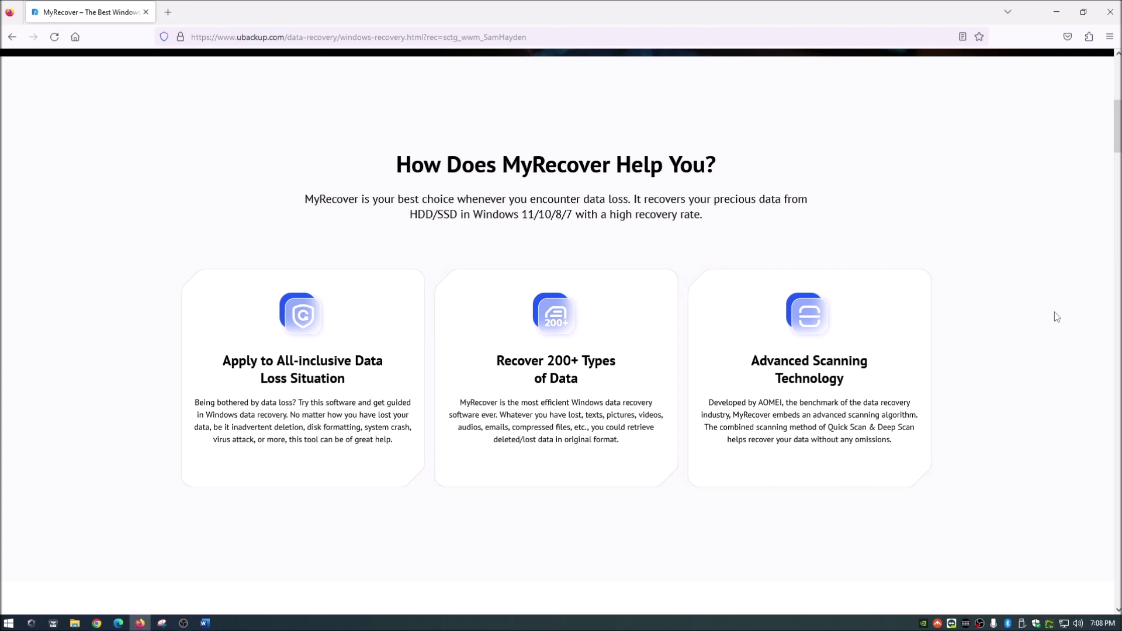
left_click_drag(1117, 124, 1118, 192)
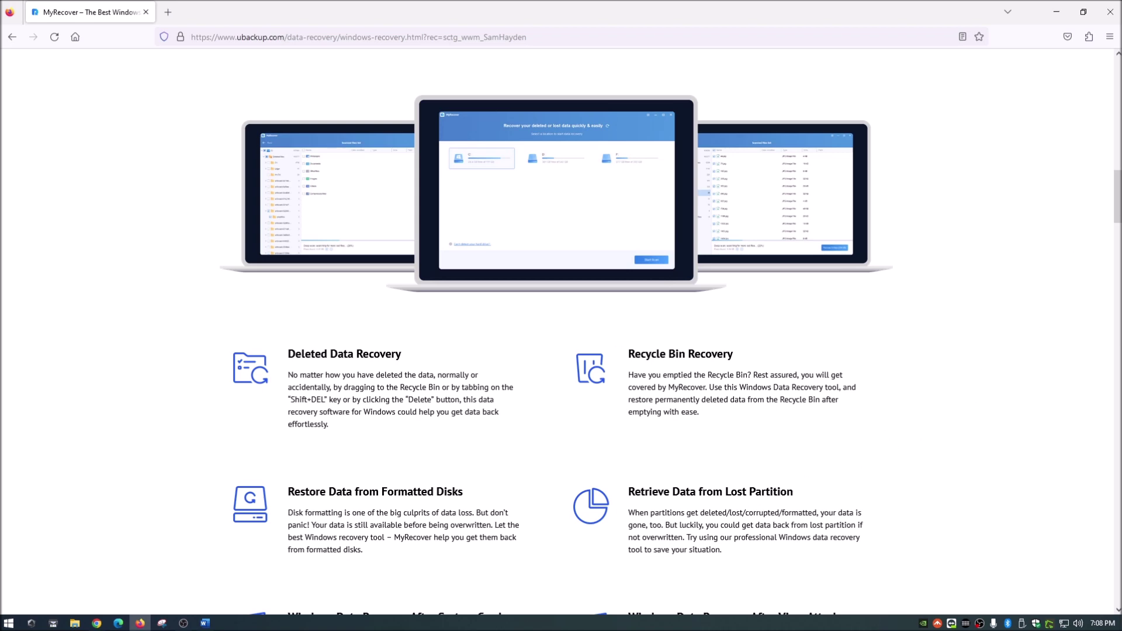
left_click_drag(1118, 191, 1118, 225)
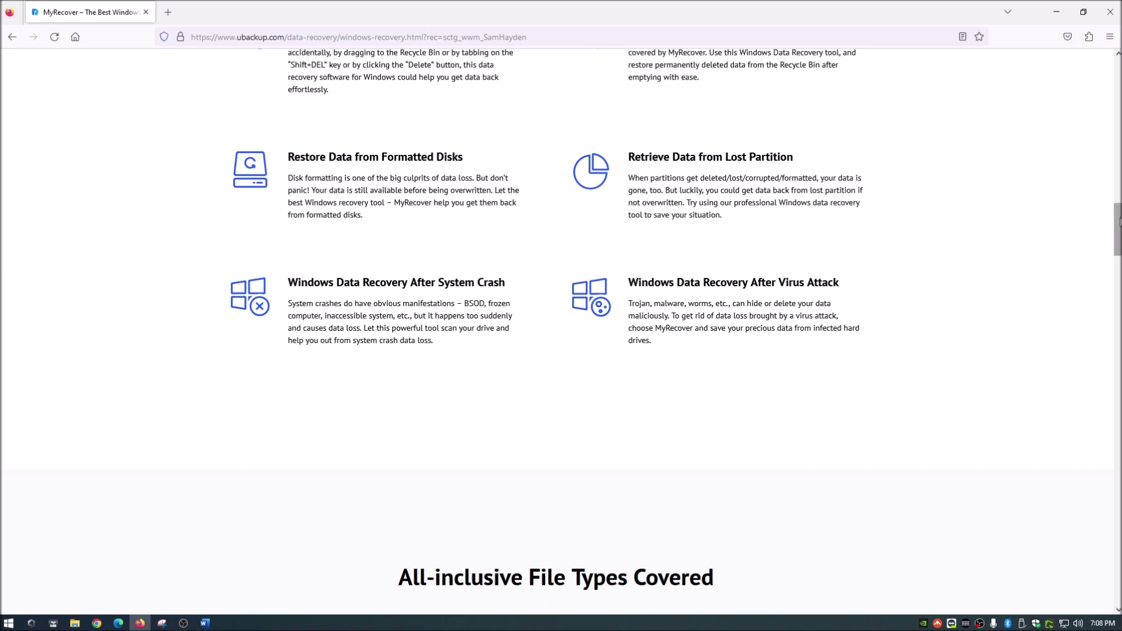
left_click_drag(1120, 221, 1120, 270)
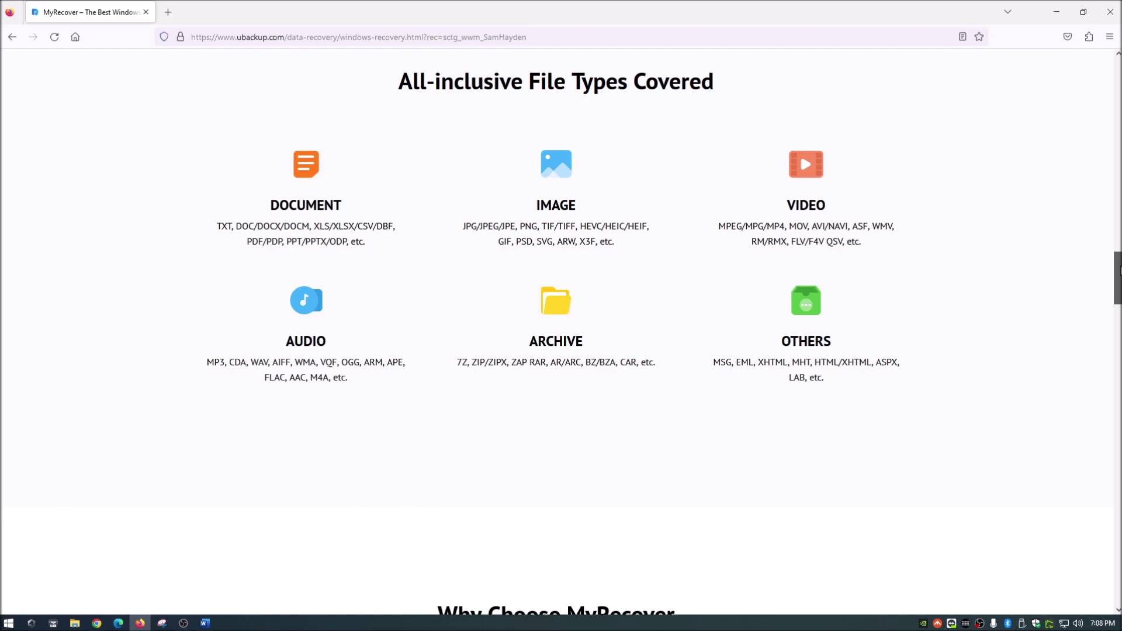
left_click_drag(1120, 270, 1120, 315)
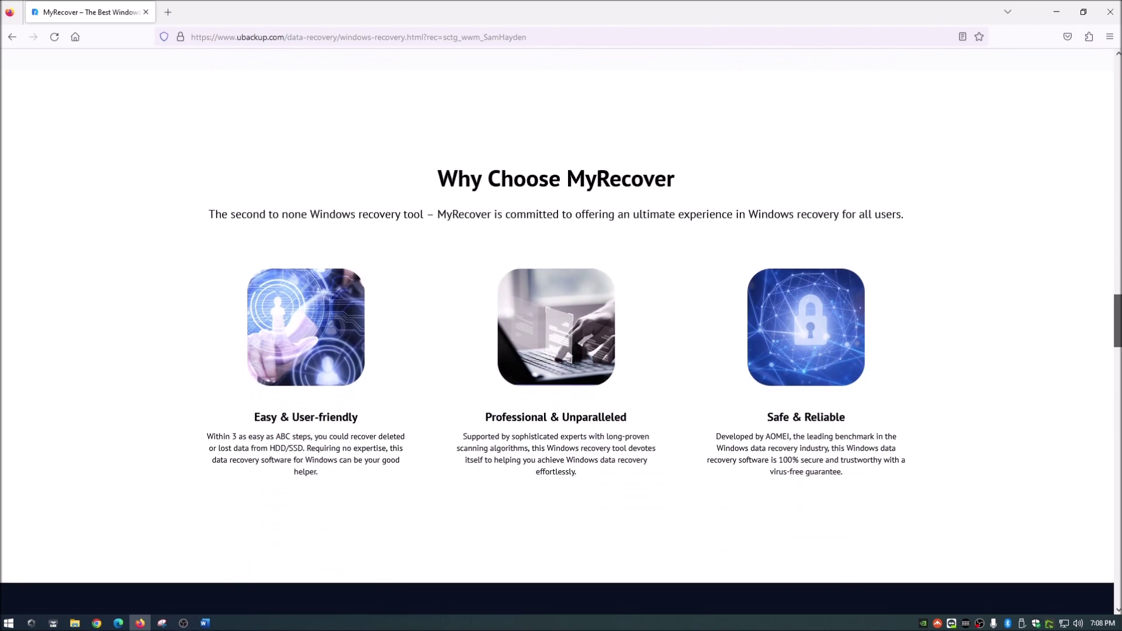
left_click_drag(1120, 314, 1119, 416)
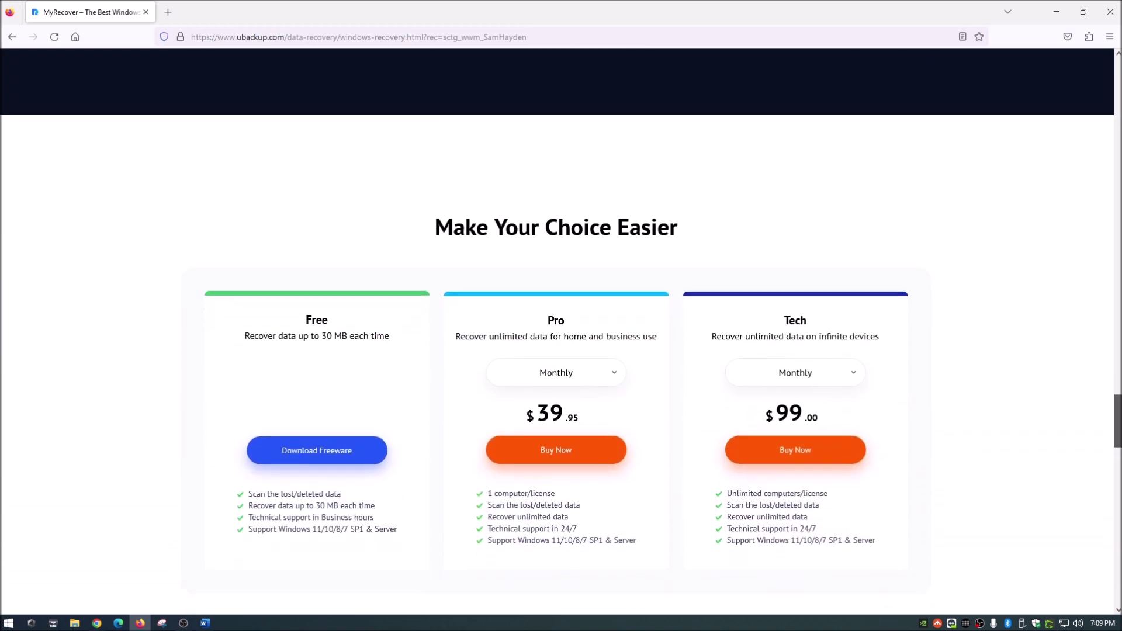
Scroll to the pricing cards, highlighting the Free plan's 30 MB limit and the Pro plan's first feature
scroll(518, 380, "down", 3)
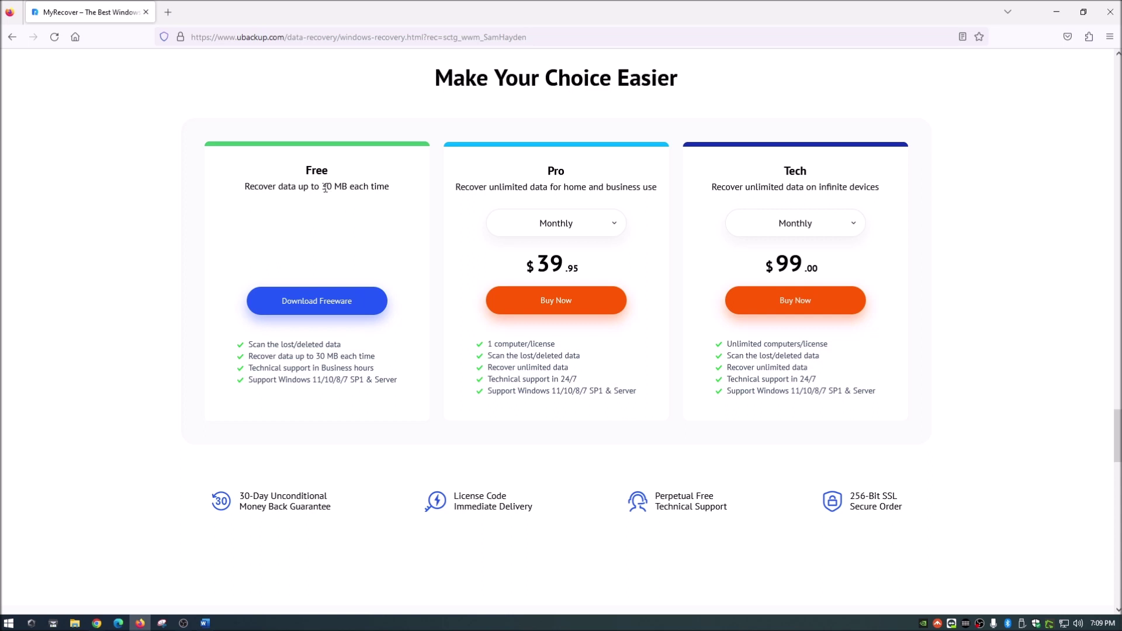
left_click_drag(321, 187, 349, 186)
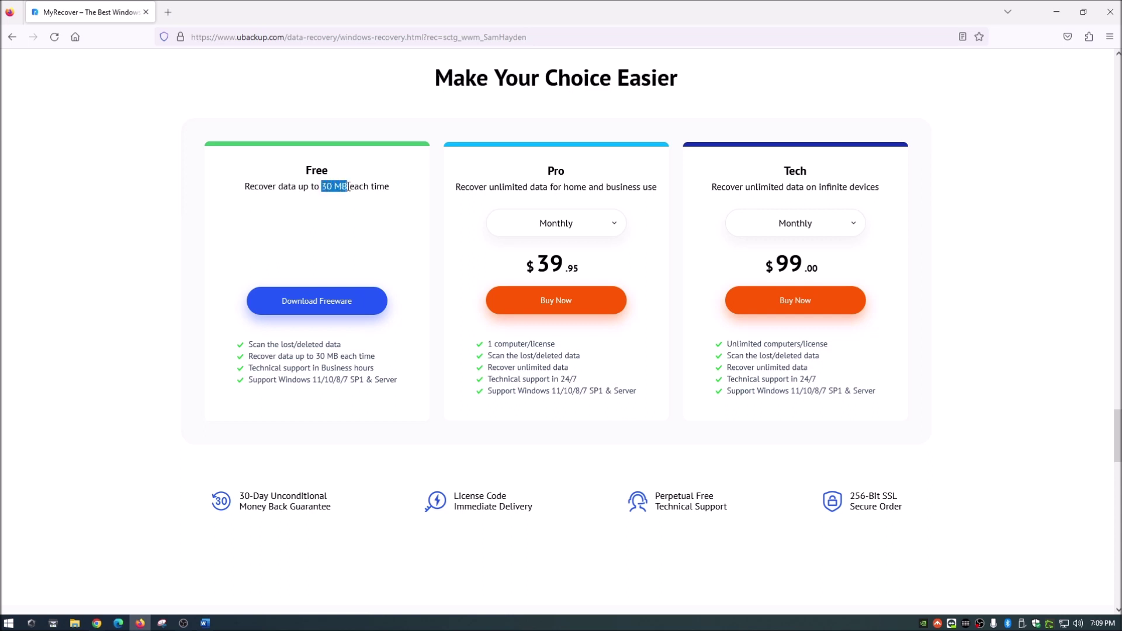
left_click(308, 186)
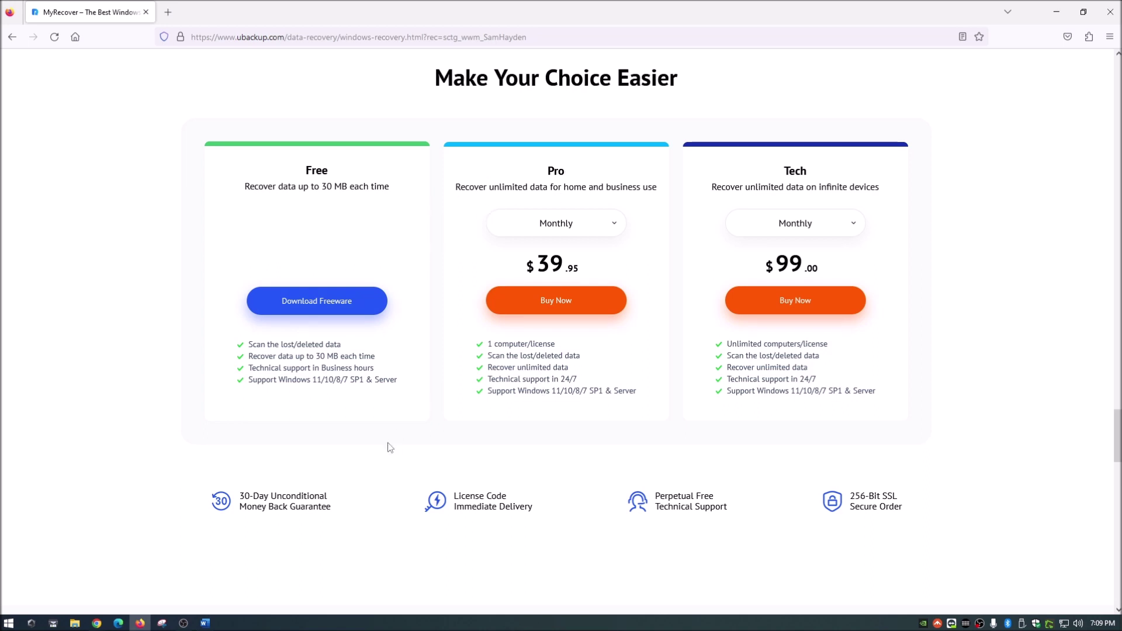
left_click_drag(492, 344, 547, 345)
left_click(514, 389)
left_click_drag(1118, 437, 1119, 82)
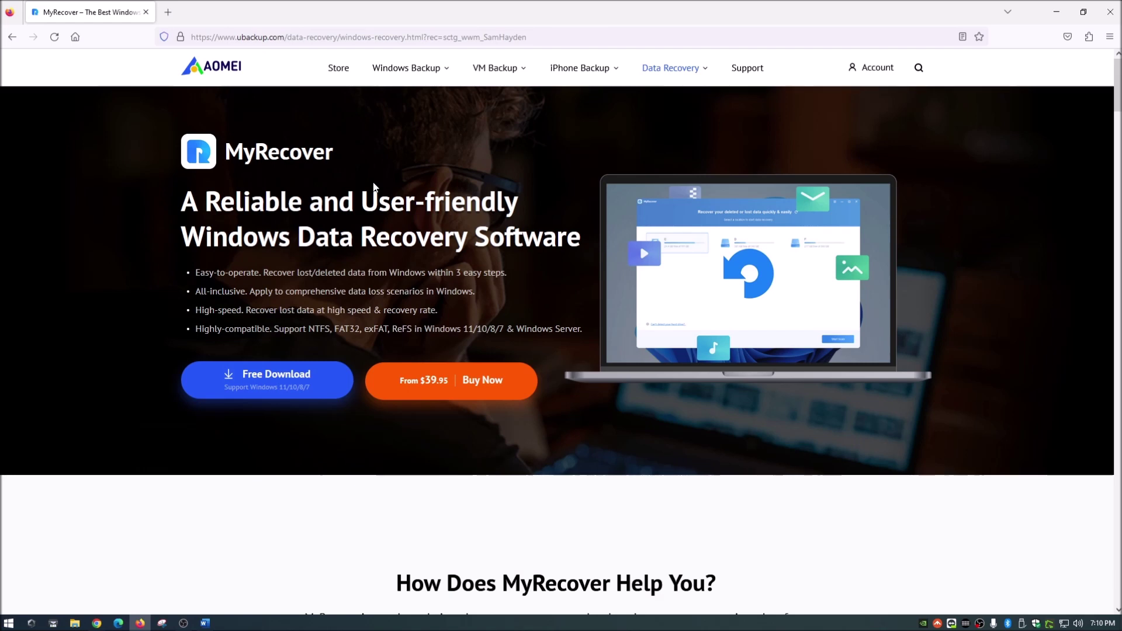
Download the free MyRecover installer, save it to the desktop, and minimize Firefox
left_click(252, 379)
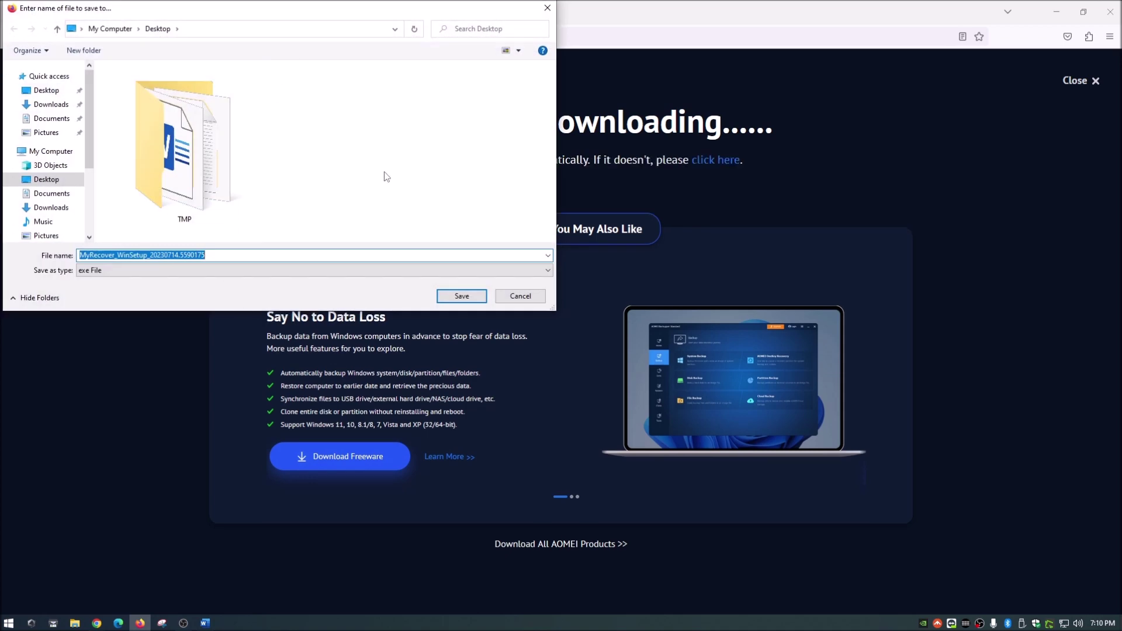
left_click(457, 296)
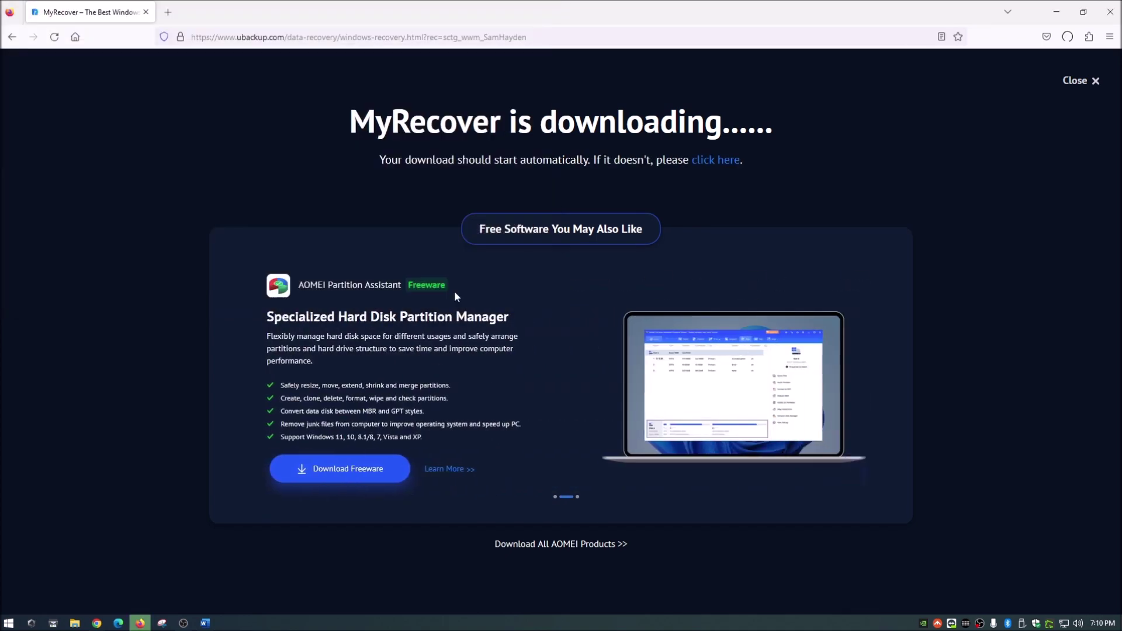
left_click(1054, 10)
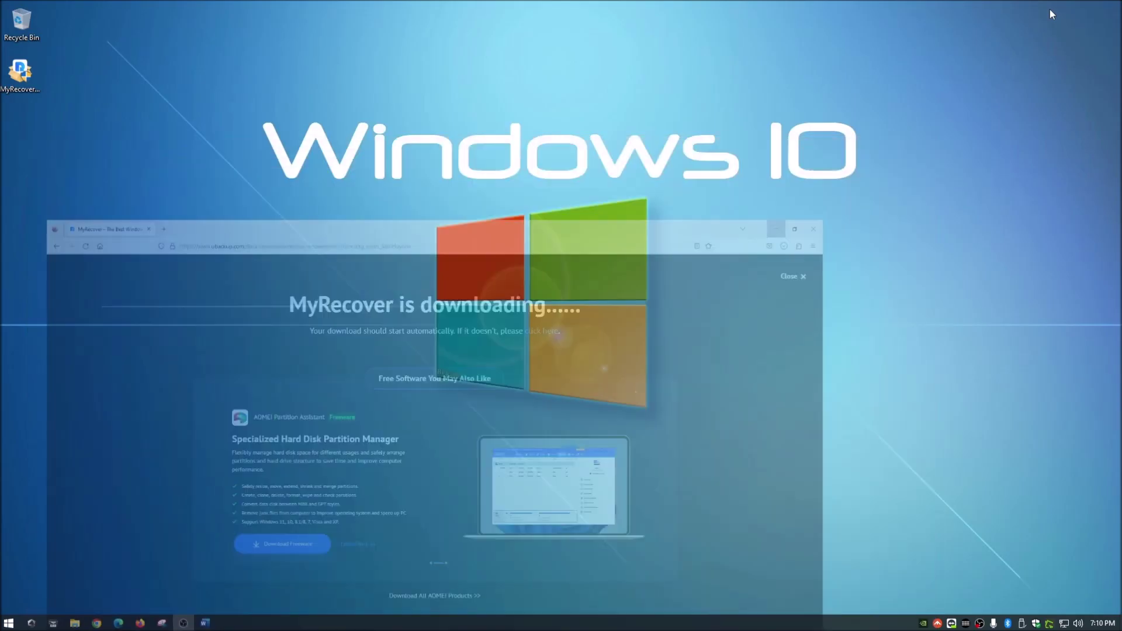
Run the MyRecover installer in English and accept the licence agreement
double_click(20, 73)
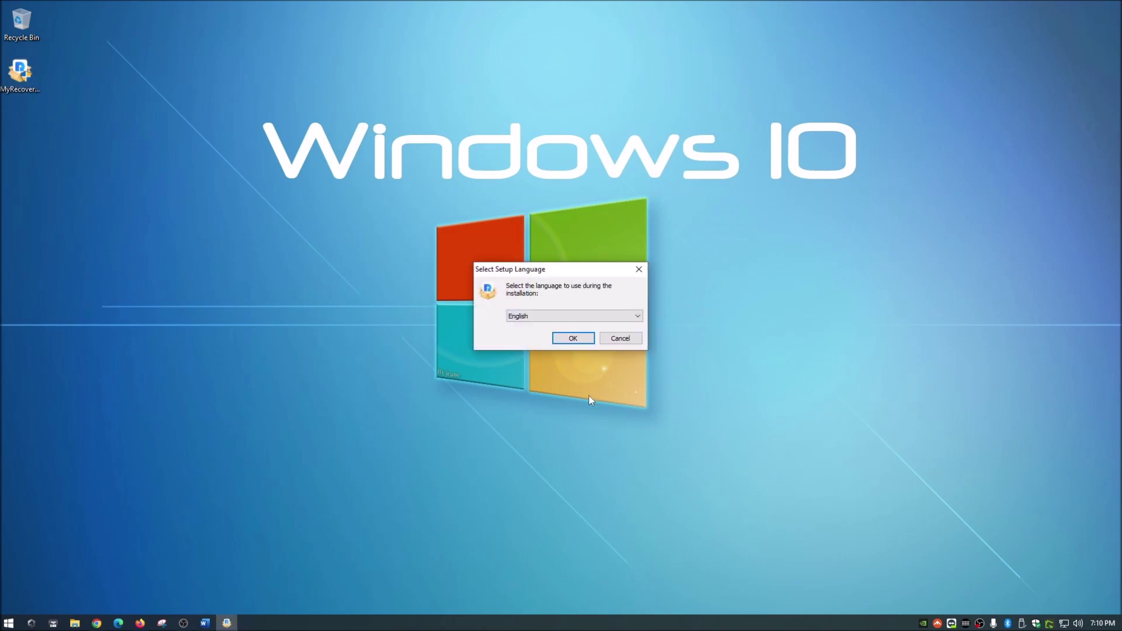
left_click(578, 339)
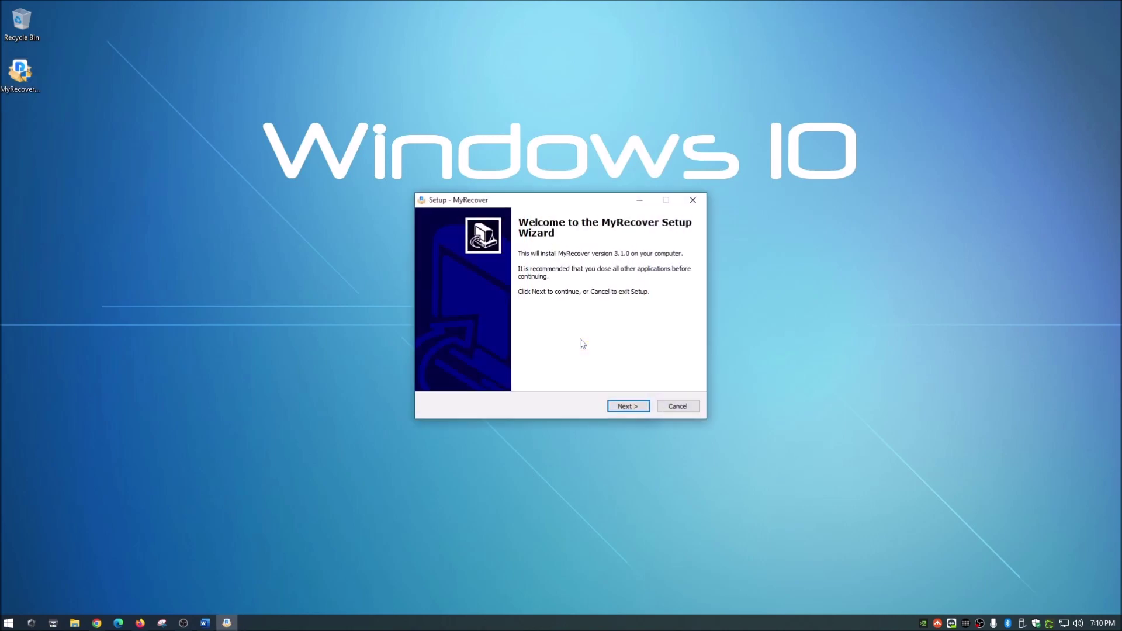
left_click(623, 407)
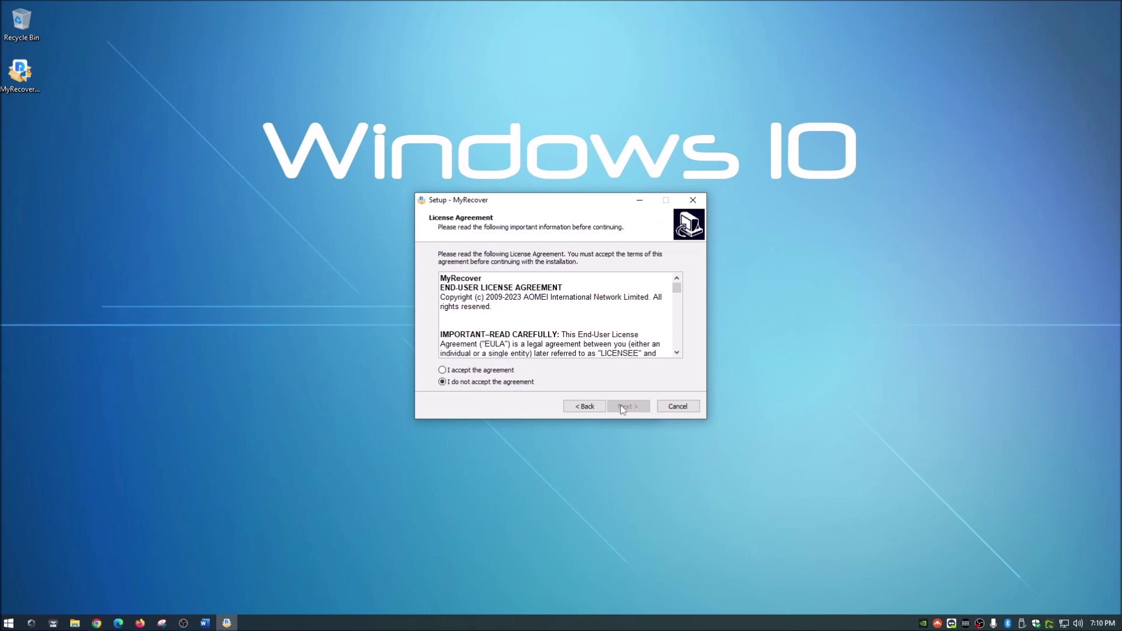
left_click(500, 371)
left_click_drag(678, 288, 680, 352)
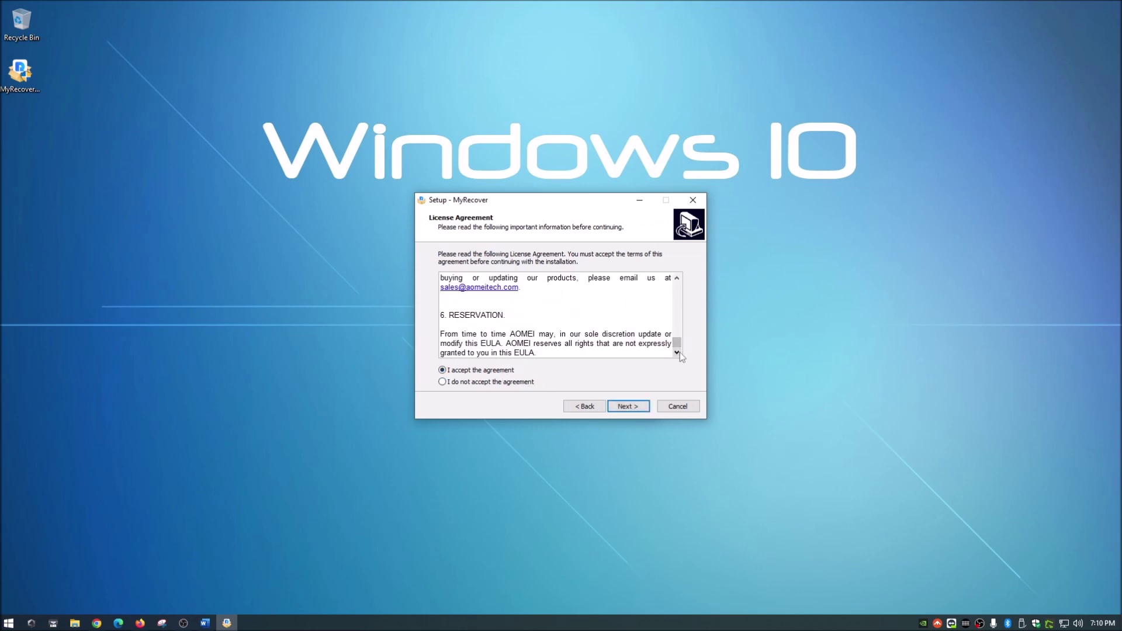
Keep the default install folder, Start Menu folder and desktop icon, then install and launch MyRecover
left_click(627, 408)
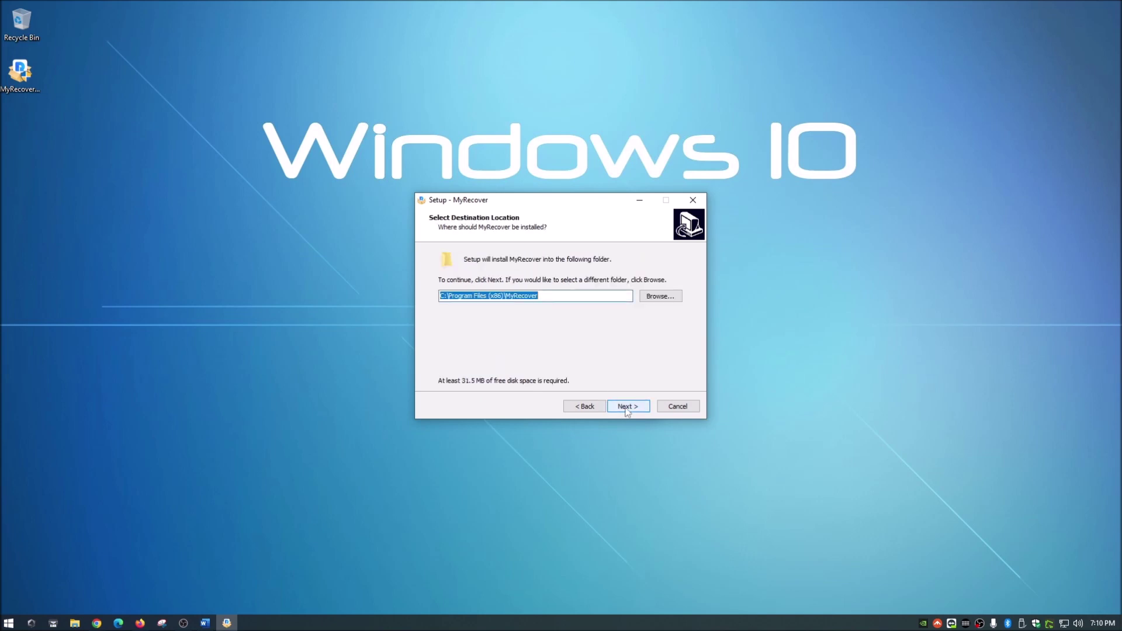
left_click(558, 296)
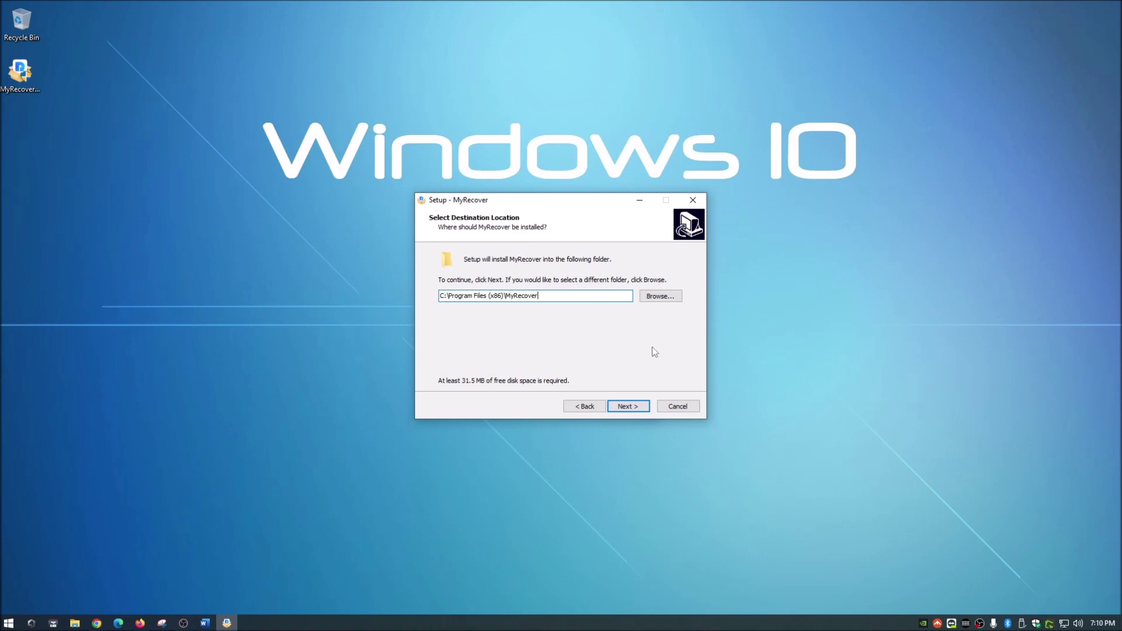
left_click(626, 405)
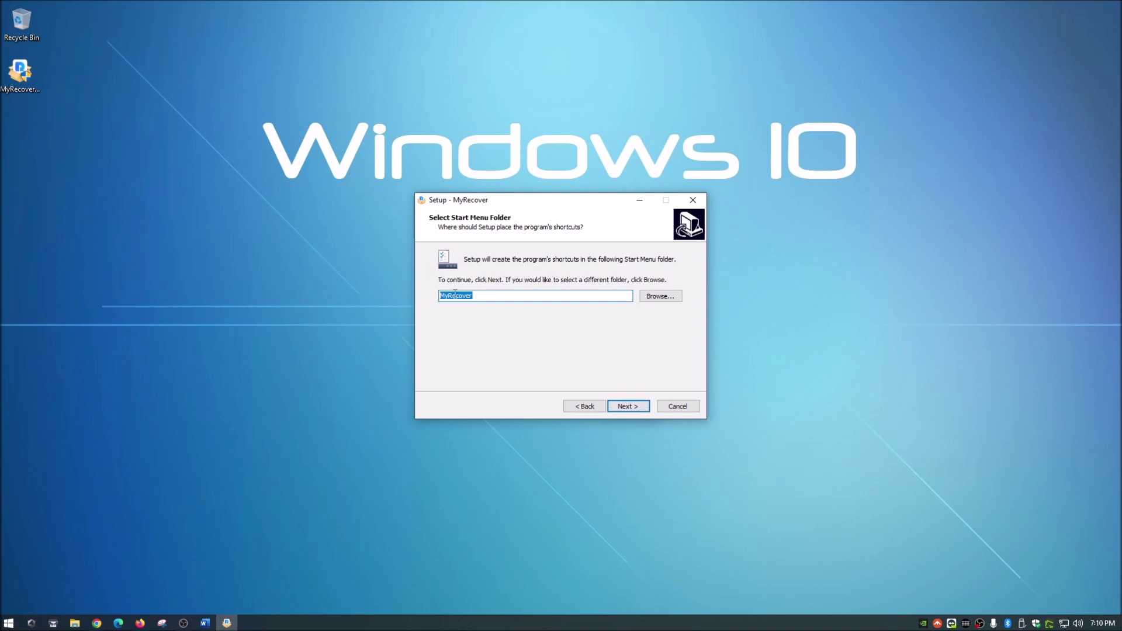
left_click(628, 408)
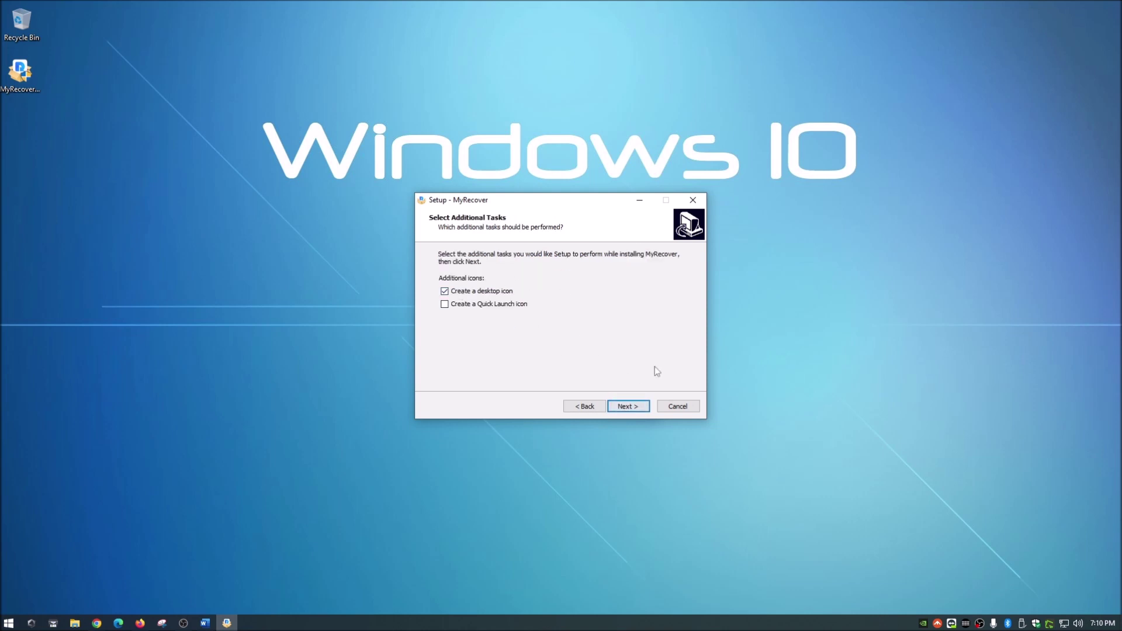
left_click(630, 408)
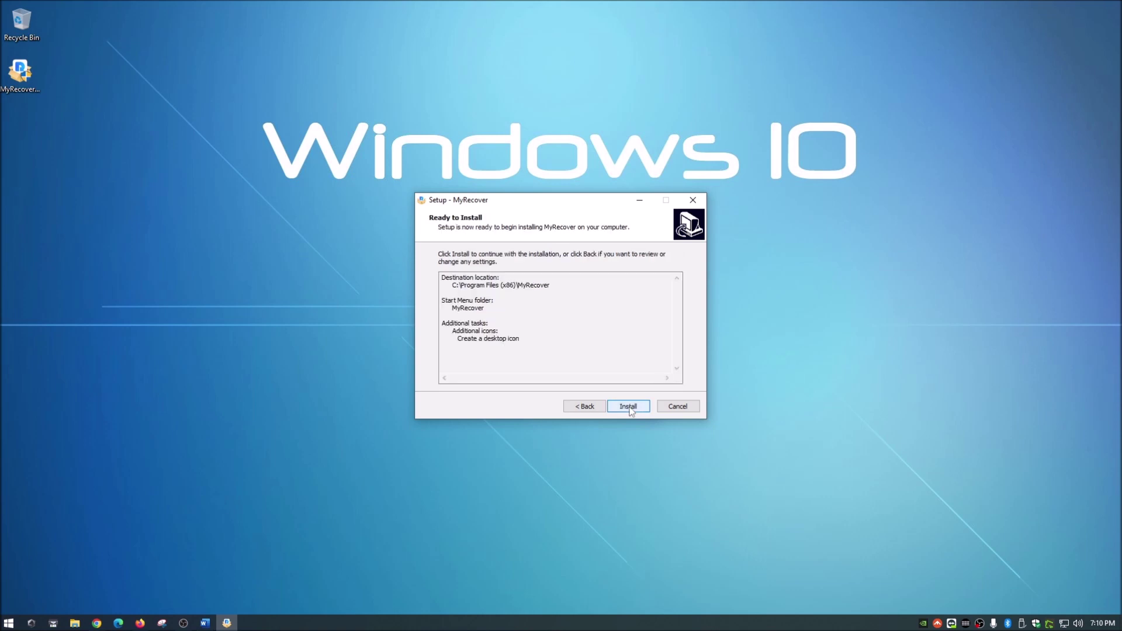
left_click(628, 408)
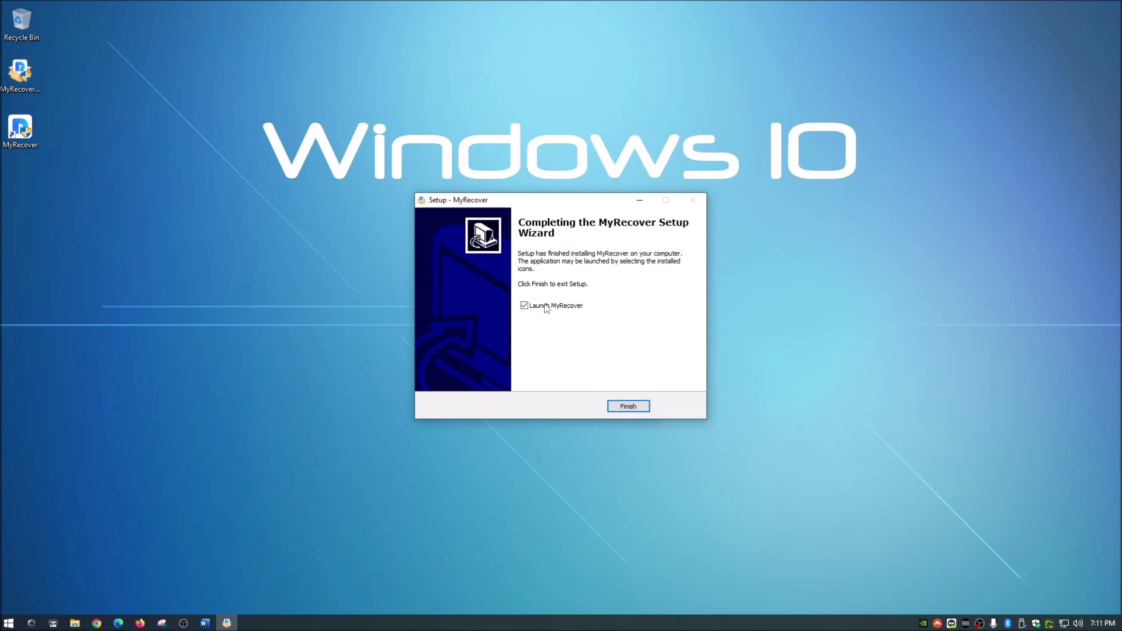
left_click(629, 409)
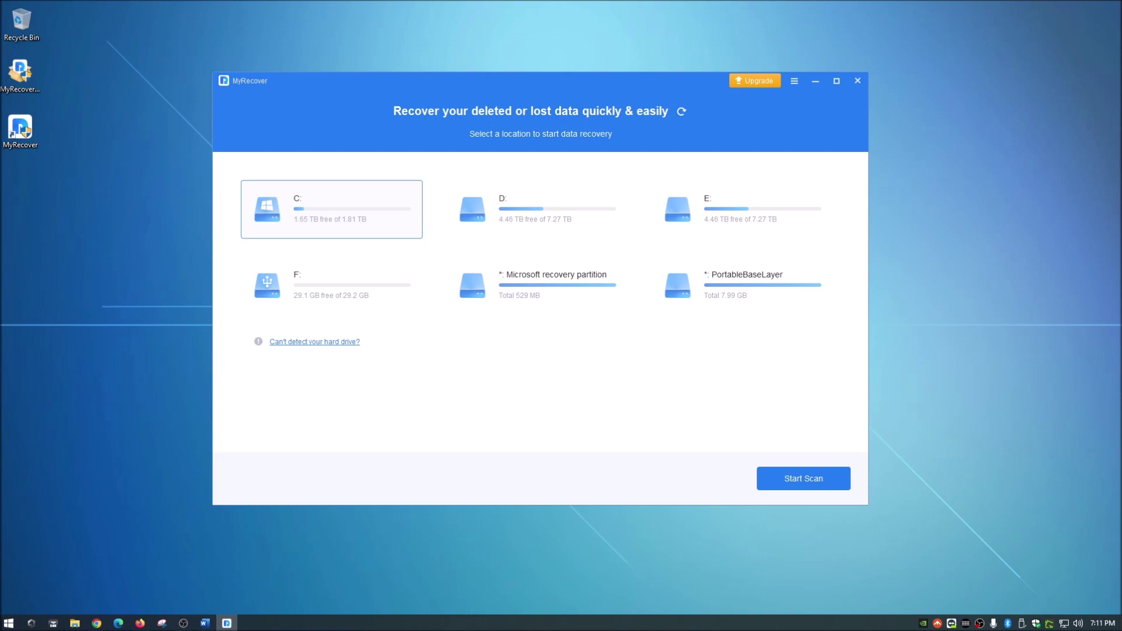
key("alt+Tab")
Bring File Explorer over MyRecover and open USB Drive (F:)
left_click(75, 623)
left_click_drag(1121, 96, 443, 30)
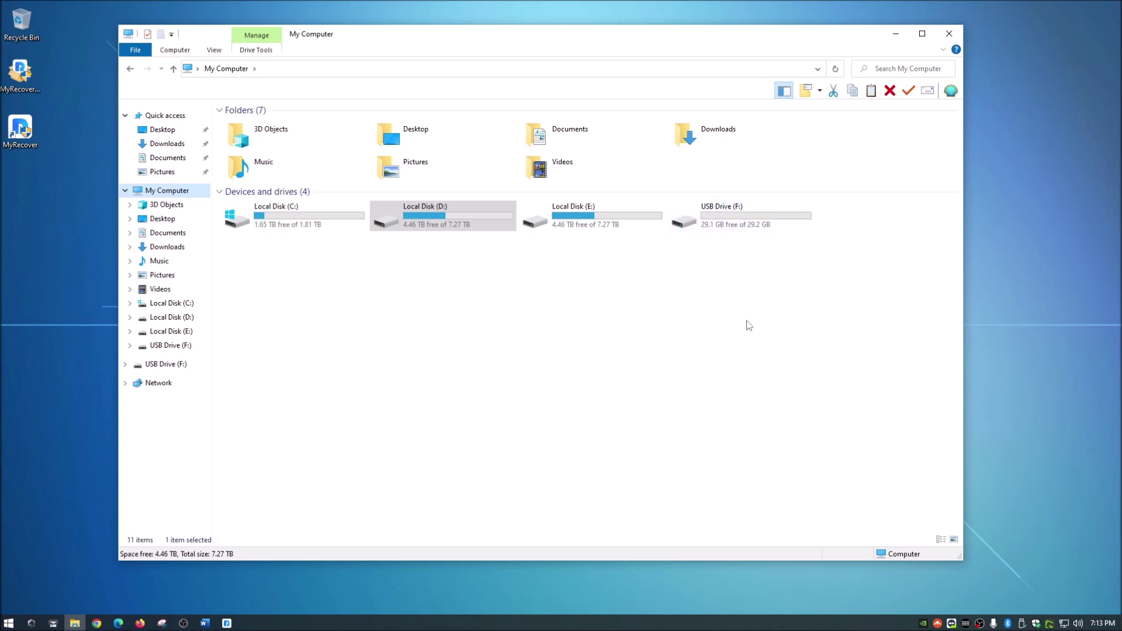
double_click(743, 212)
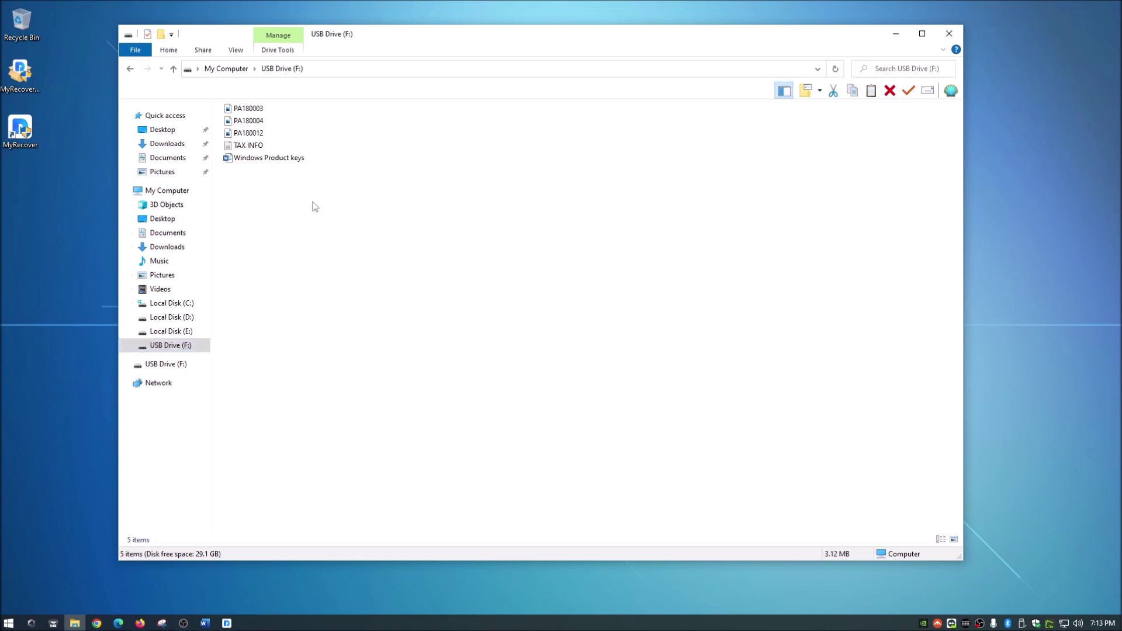
Permanently delete all five files on USB Drive (F:) and close File Explorer
left_click_drag(313, 202, 225, 104)
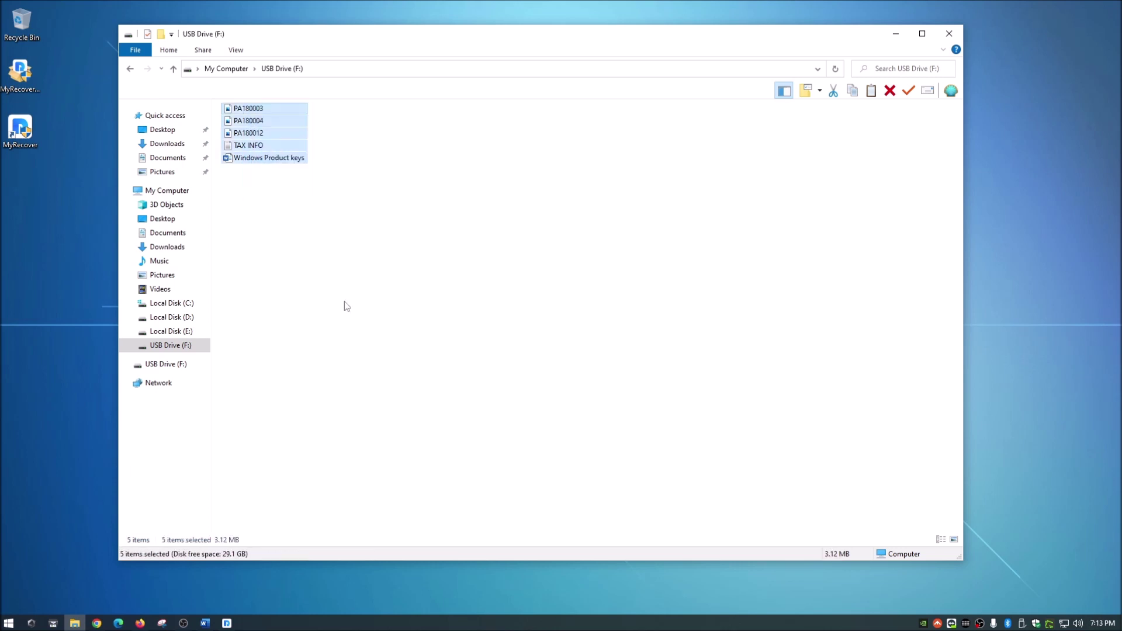
right_click(239, 124)
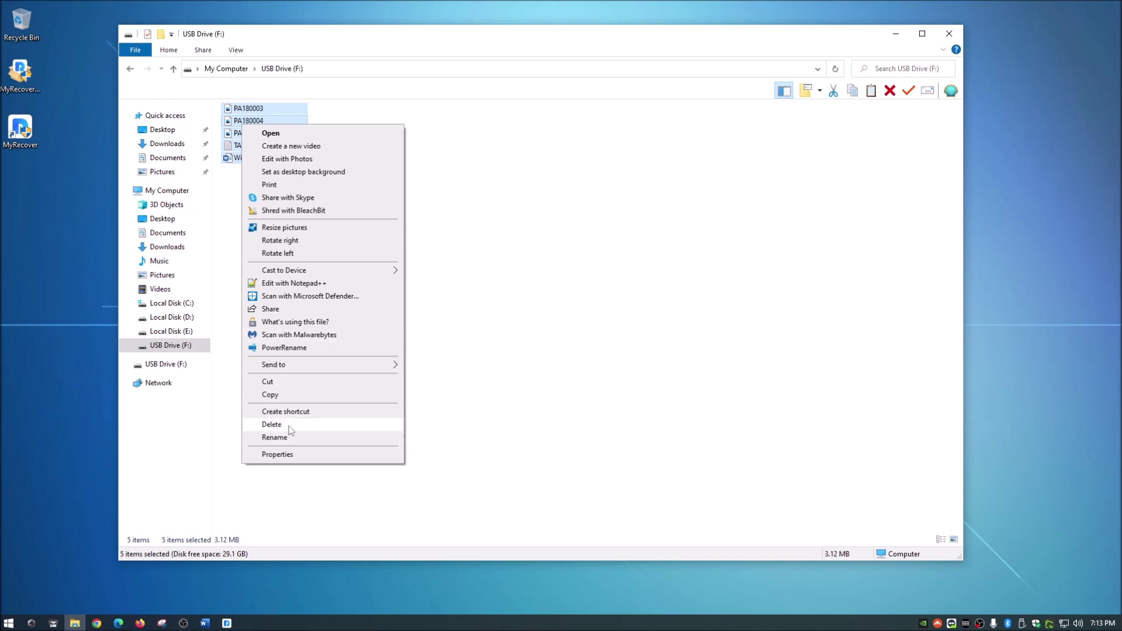
left_click(290, 428)
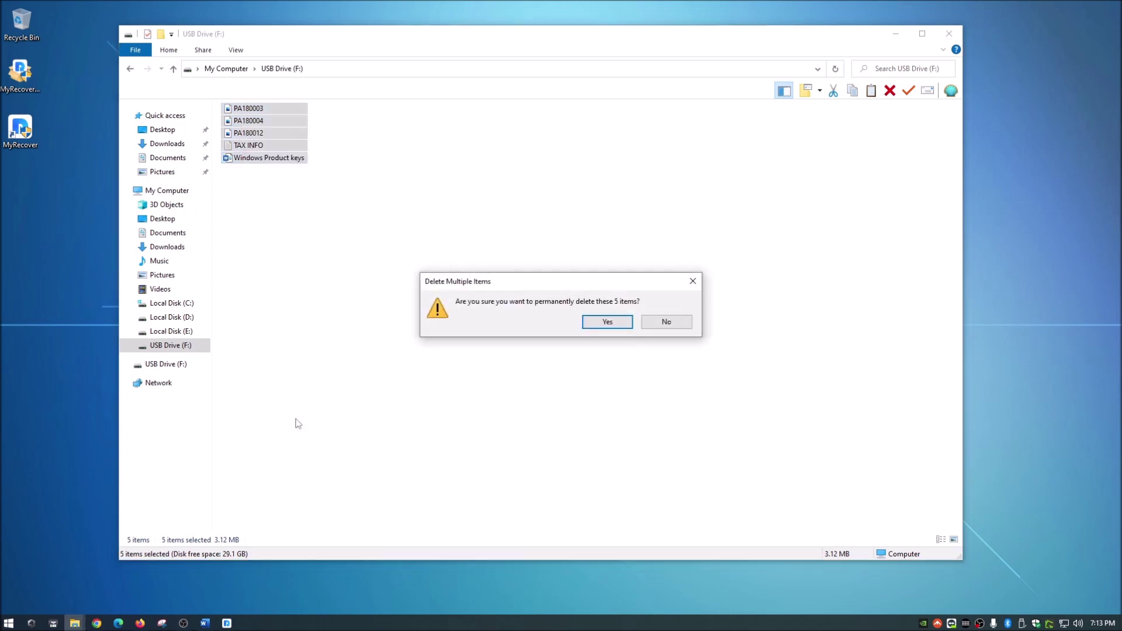
left_click(598, 324)
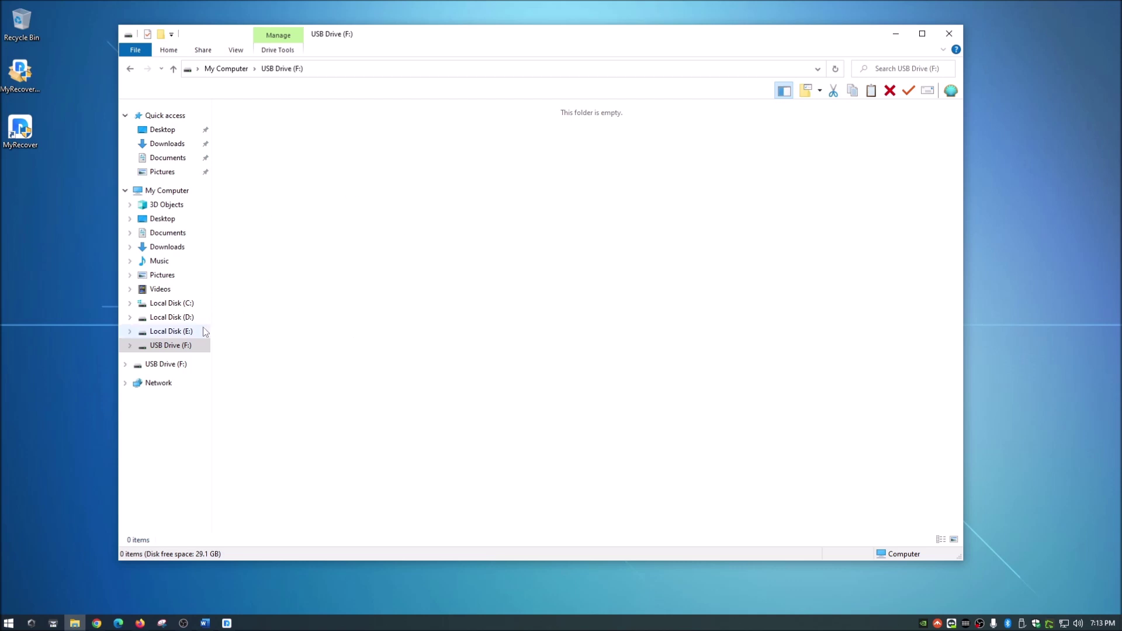
left_click(177, 332)
left_click(181, 346)
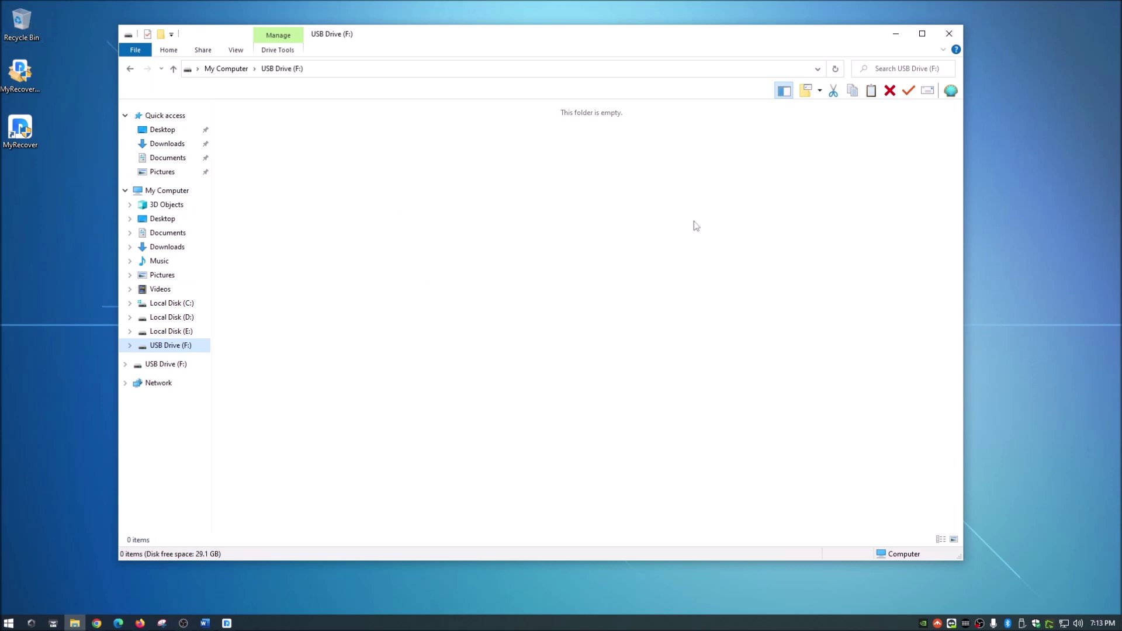
left_click(948, 35)
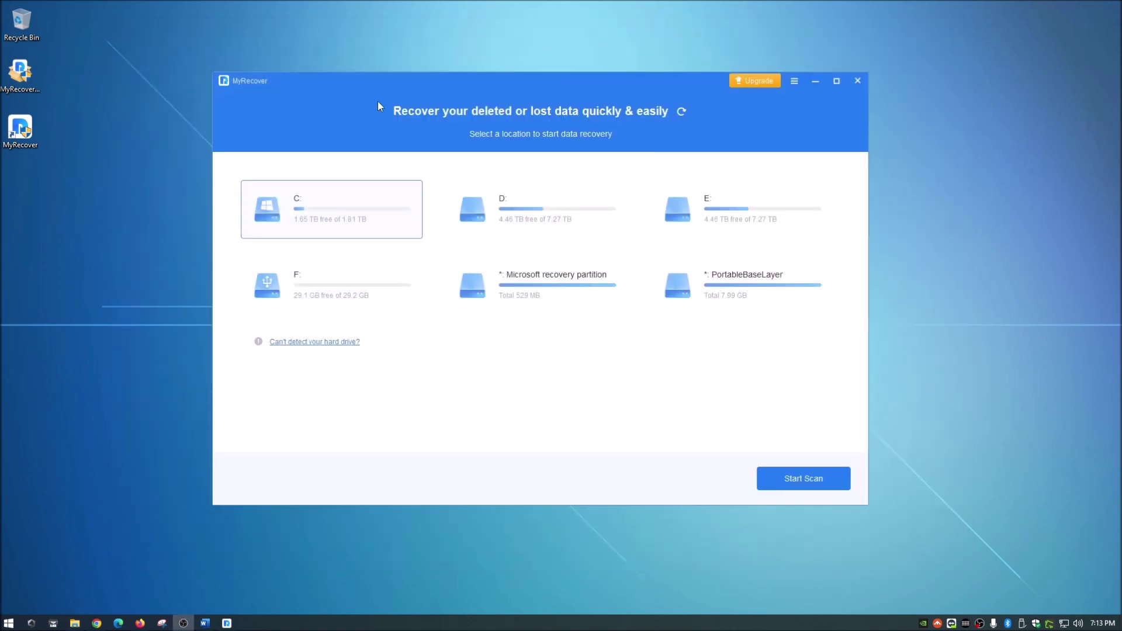
Choose USB drive F: as the scan location in MyRecover and start the scan
mouse_move(399, 83)
left_mouse_down()
mouse_move(387, 71)
mouse_move(397, 78)
left_mouse_up()
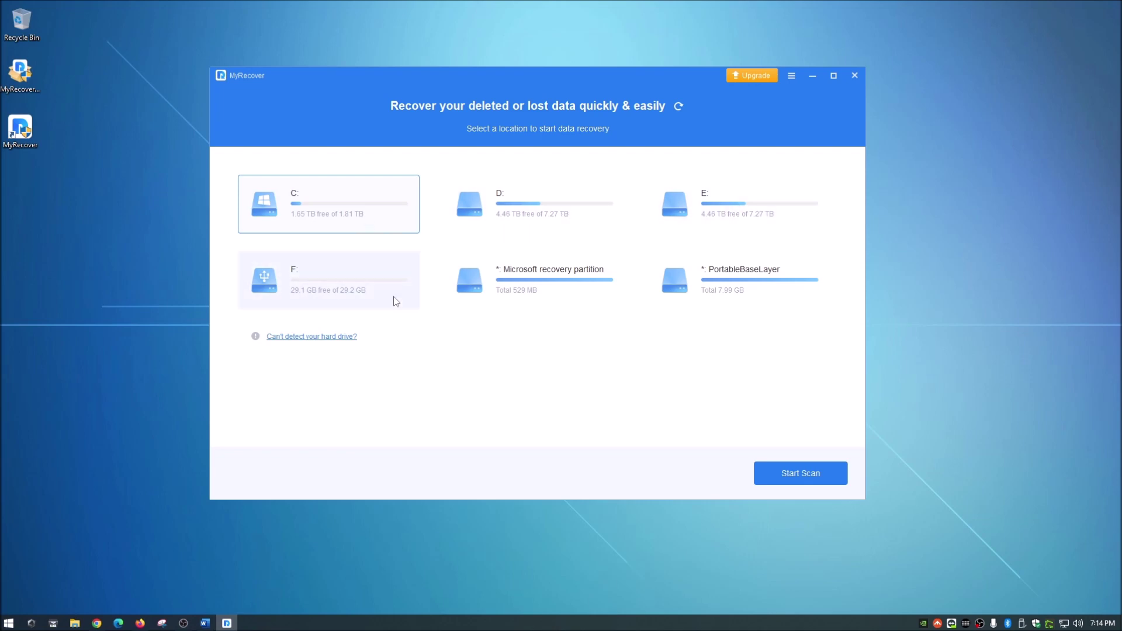
left_click(312, 281)
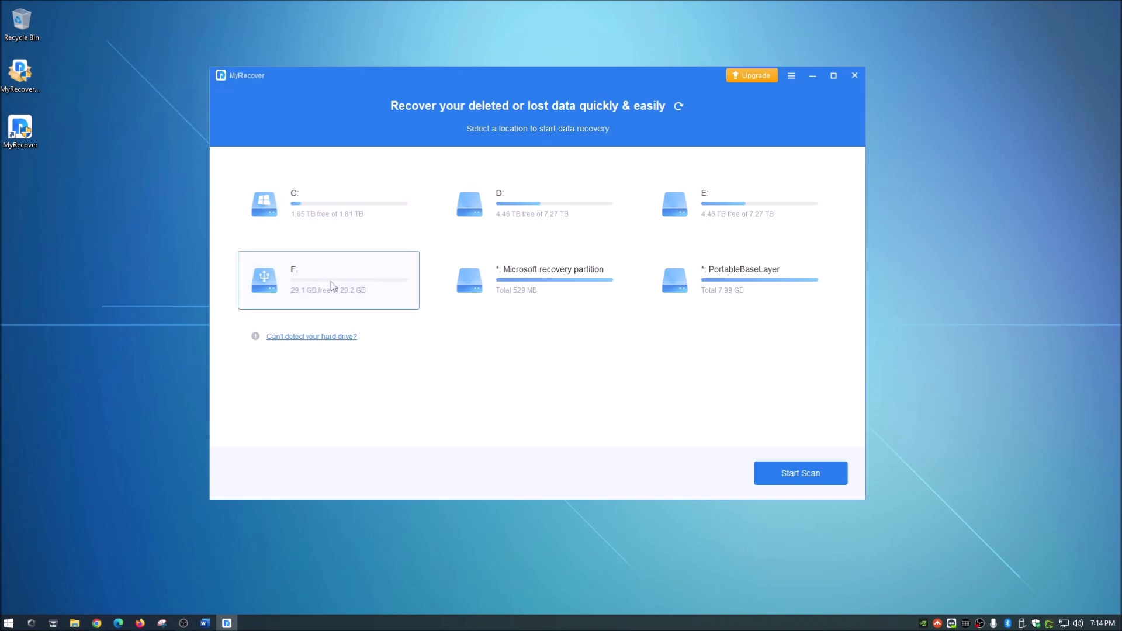
left_click(799, 472)
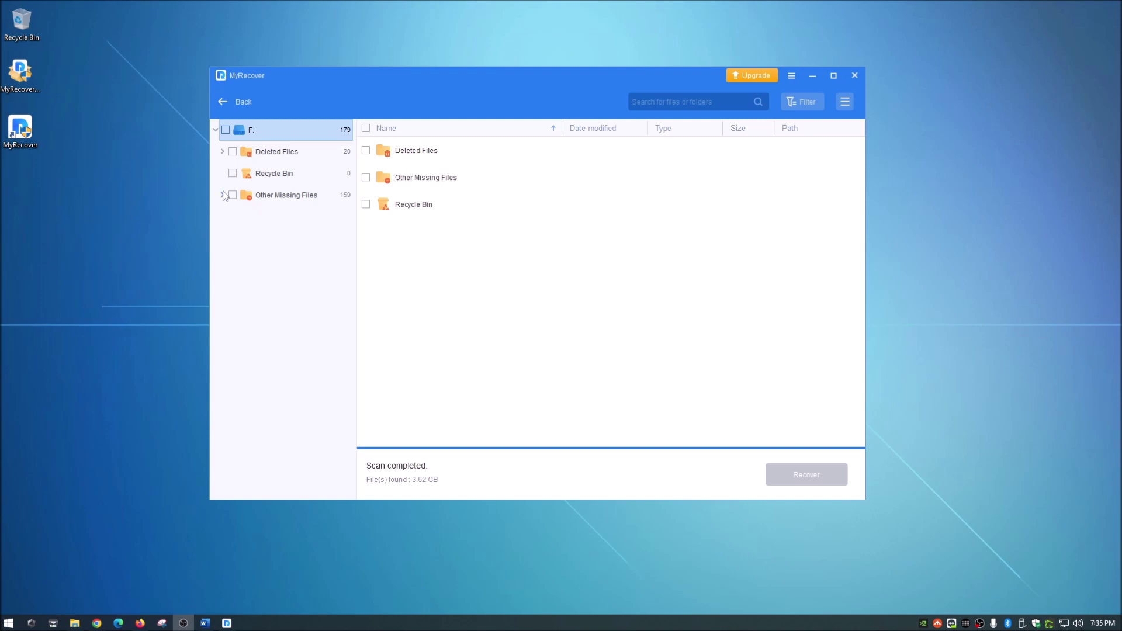
Expand Deleted Files and F:\, view Report Folder, then list F:\'s 11 deleted files
left_click(223, 152)
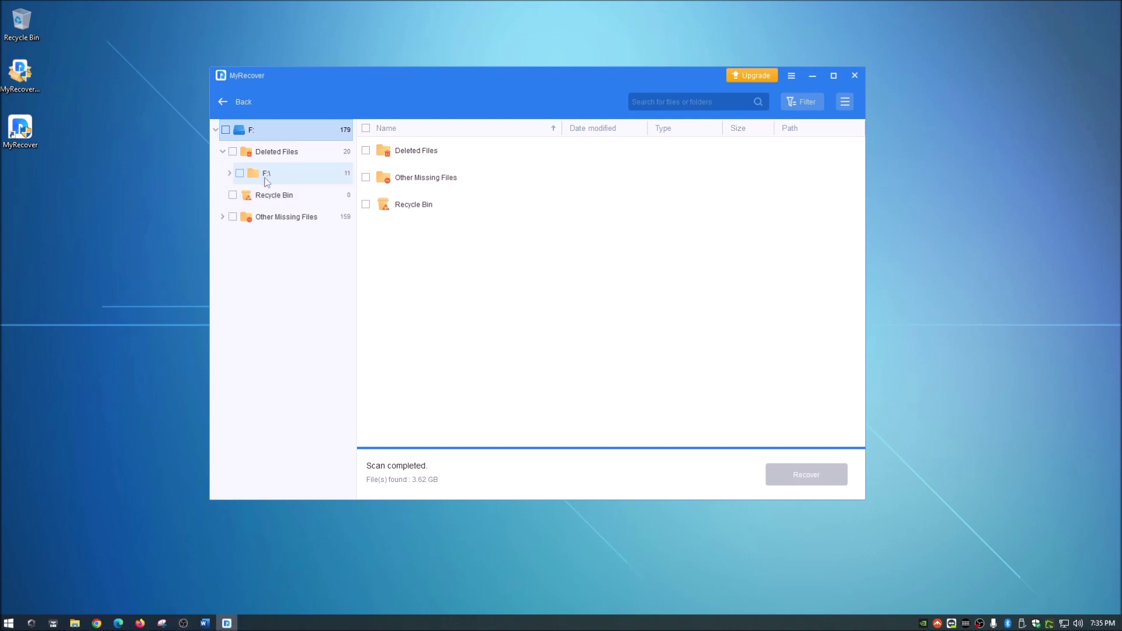
left_click(231, 174)
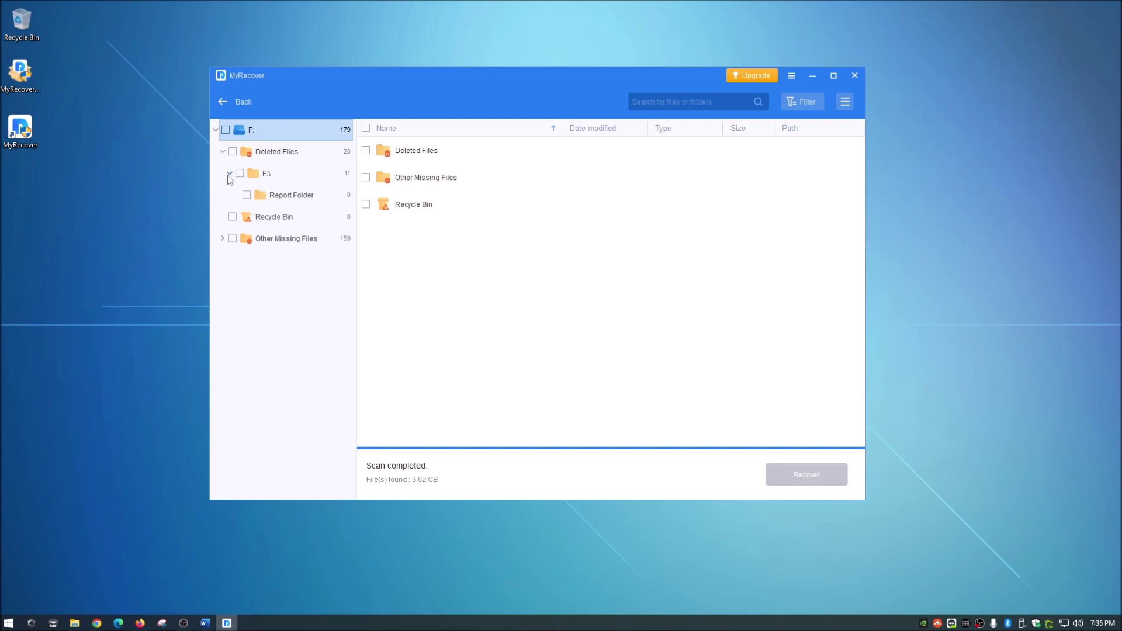
left_click(293, 198)
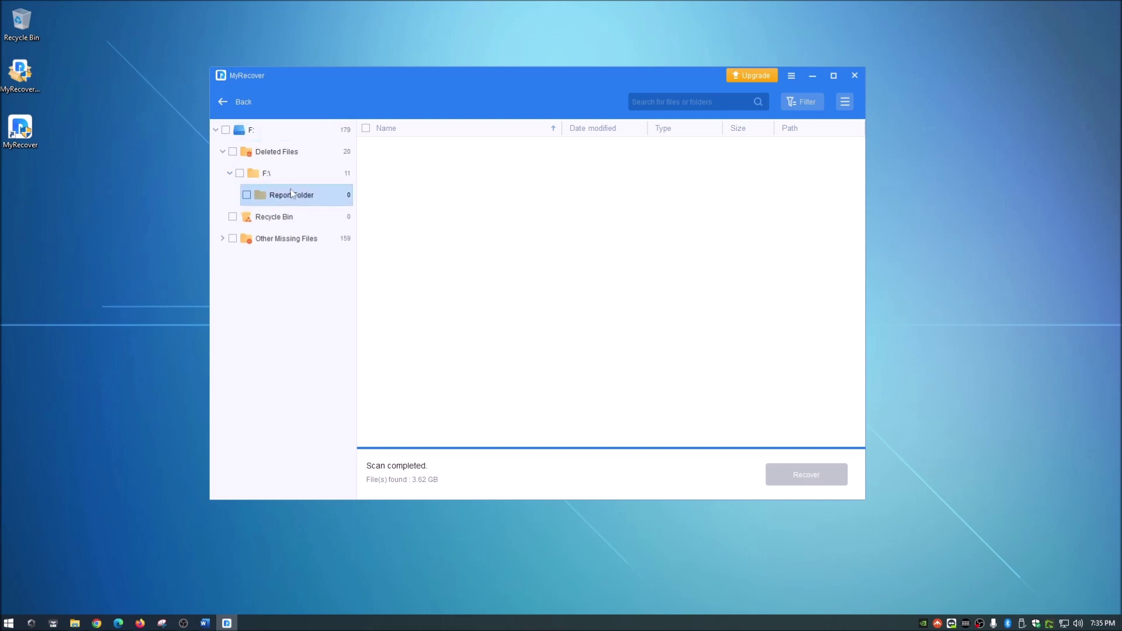
left_click(289, 174)
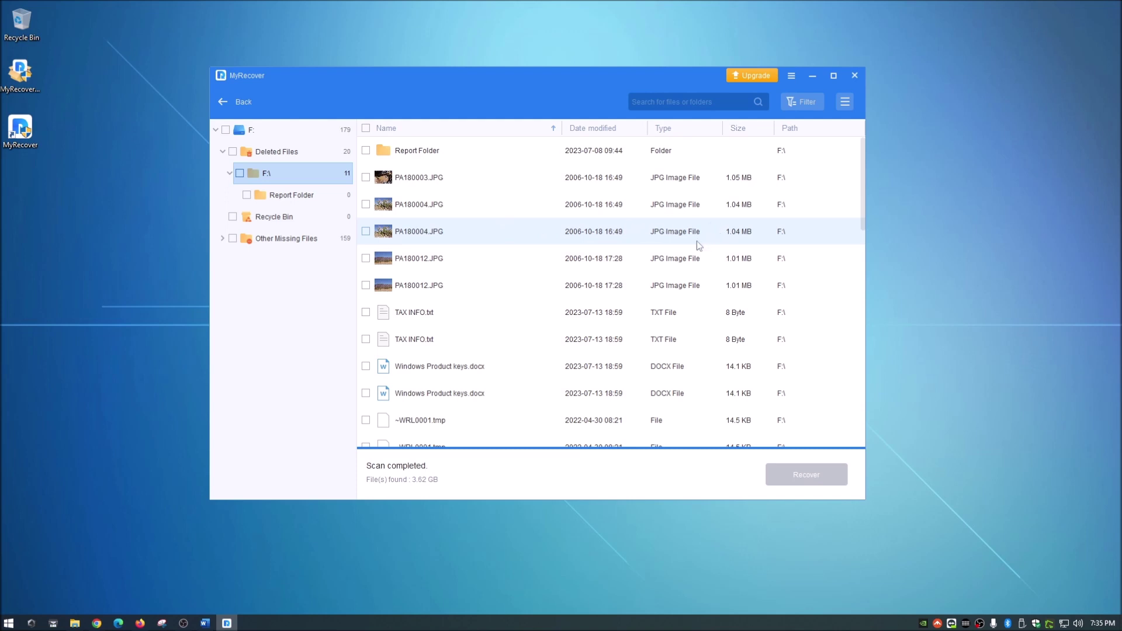
Scroll through the F:\ file list and expand Other Missing Files into its file-type categories
scroll(698, 244, "down", 1)
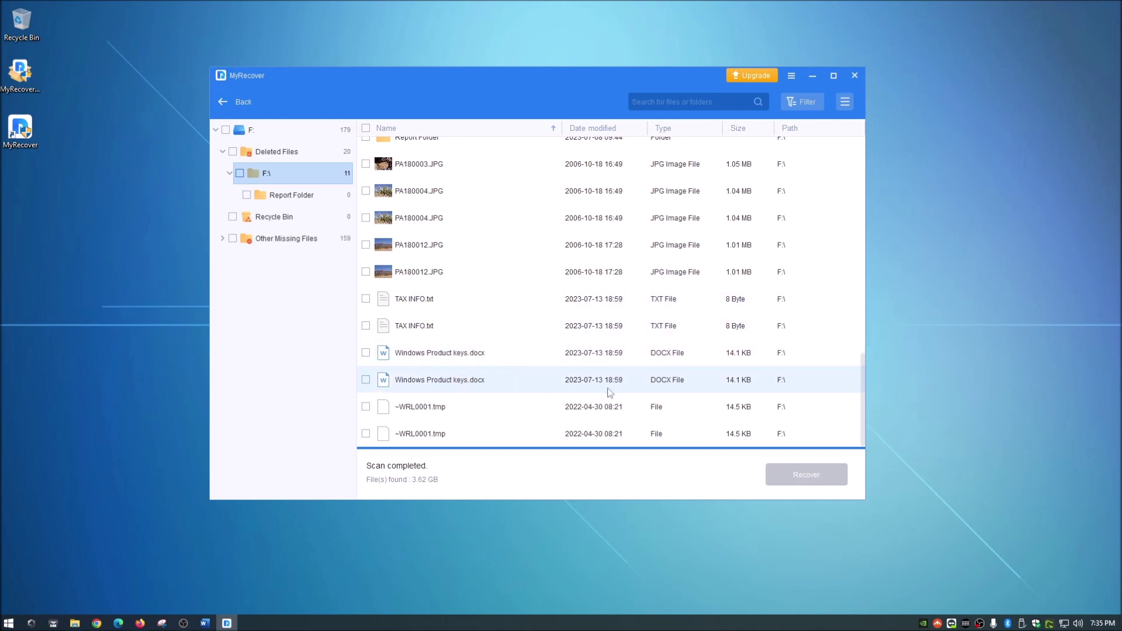
scroll(786, 411, "up", 1)
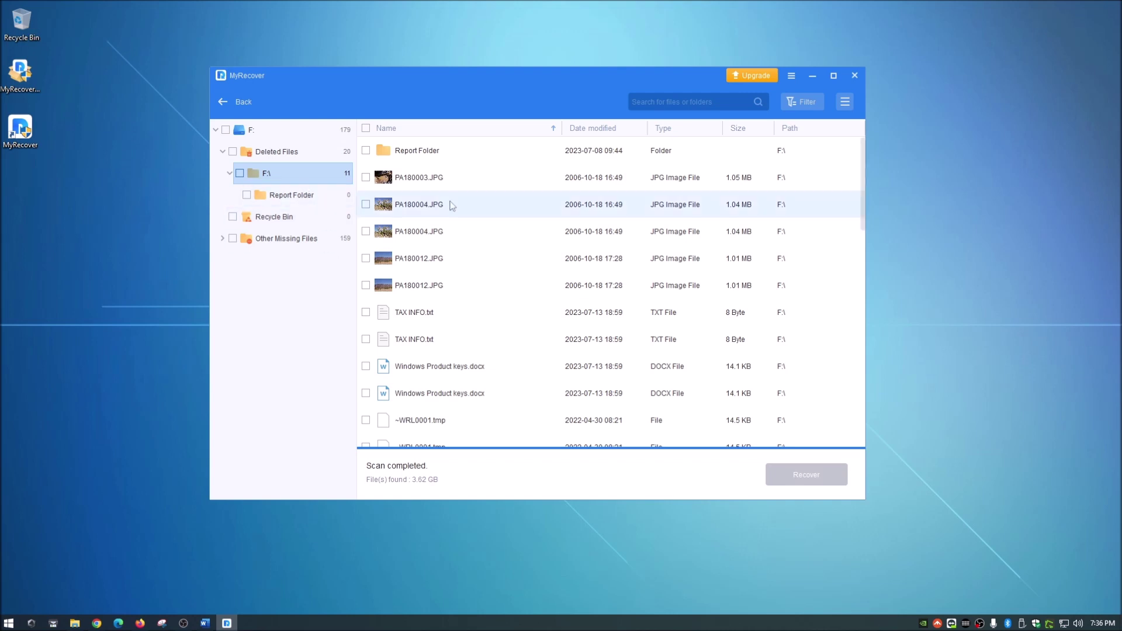
scroll(430, 299, "down", 1)
scroll(431, 299, "up", 1)
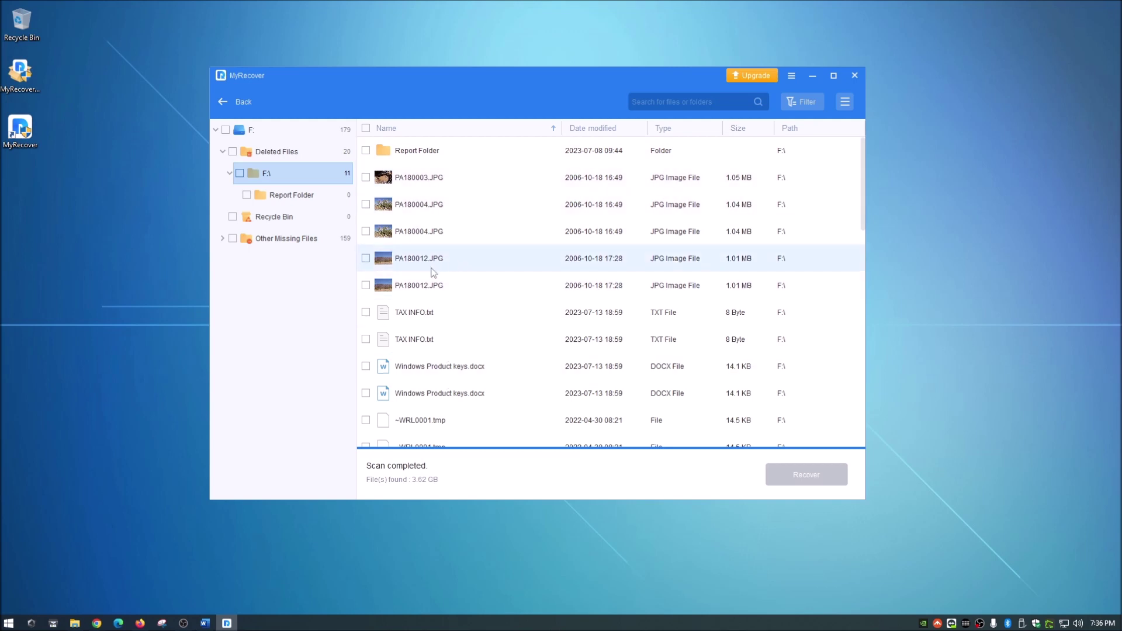
left_click(222, 239)
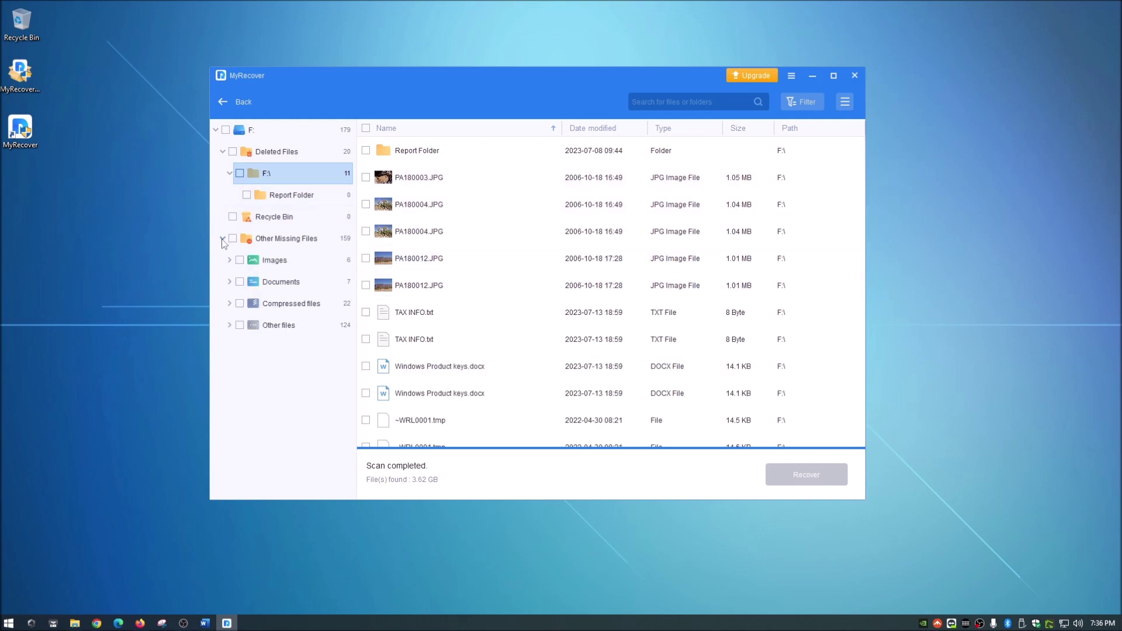
View the Images category and its recovered jpeg and png files
left_click(275, 261)
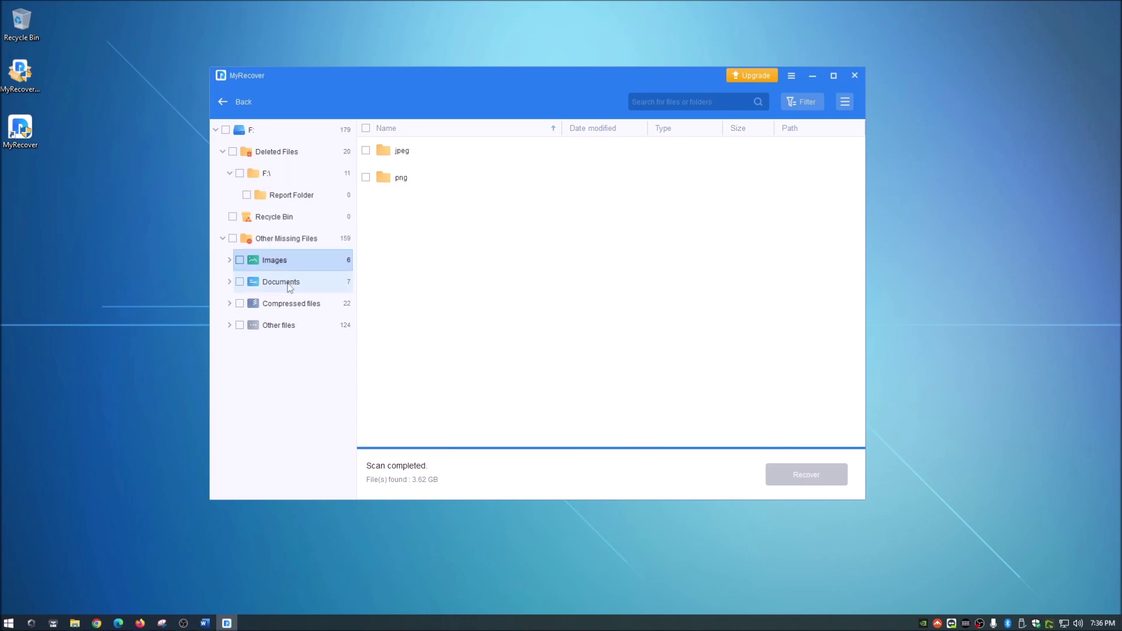
left_click(229, 261)
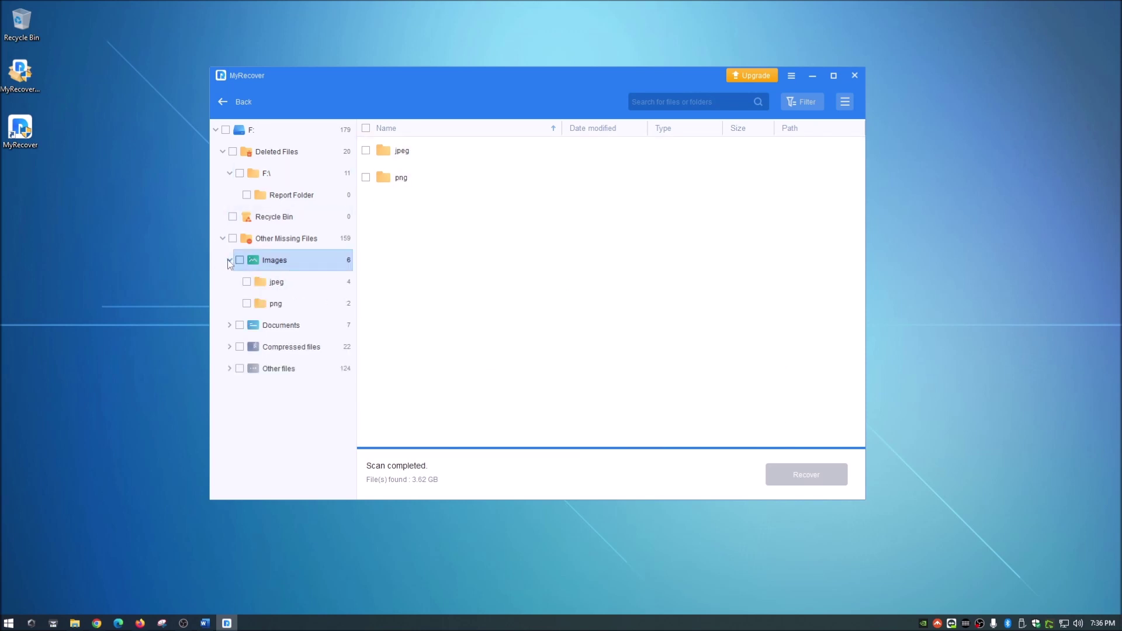
left_click(291, 285)
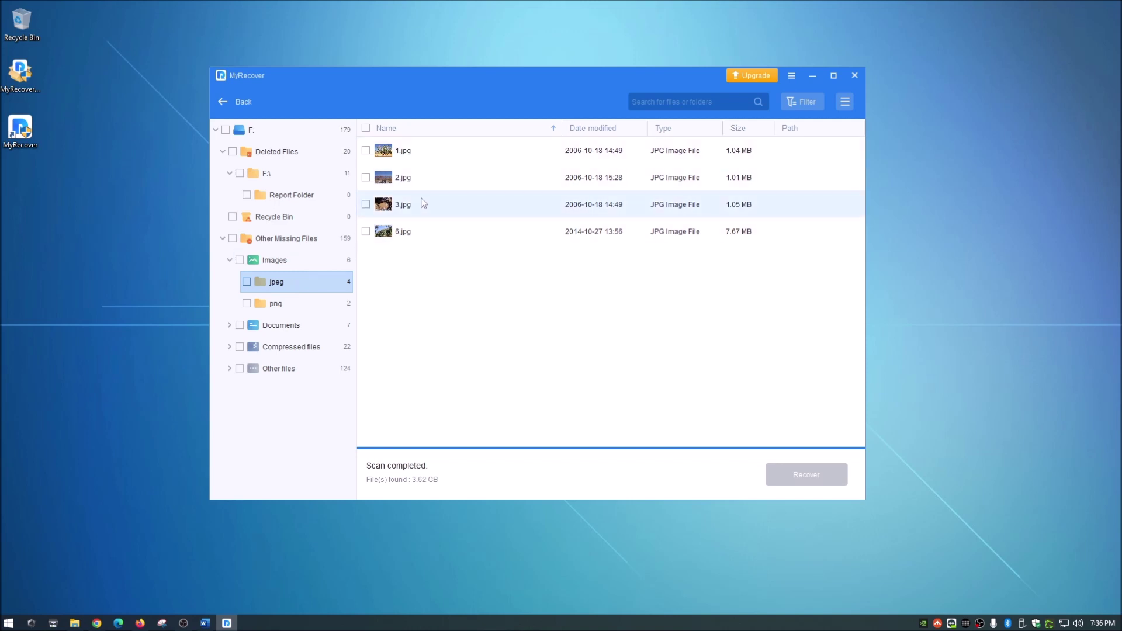
left_click(293, 309)
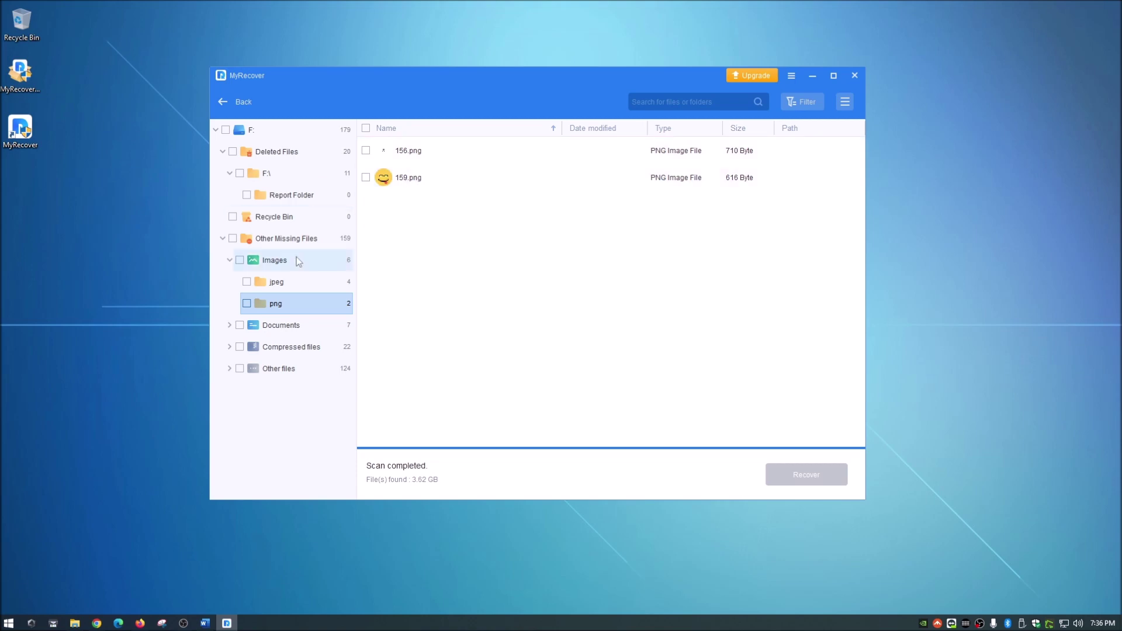
Browse the Documents category's Word, PDF and text files, then collapse it
left_click(280, 325)
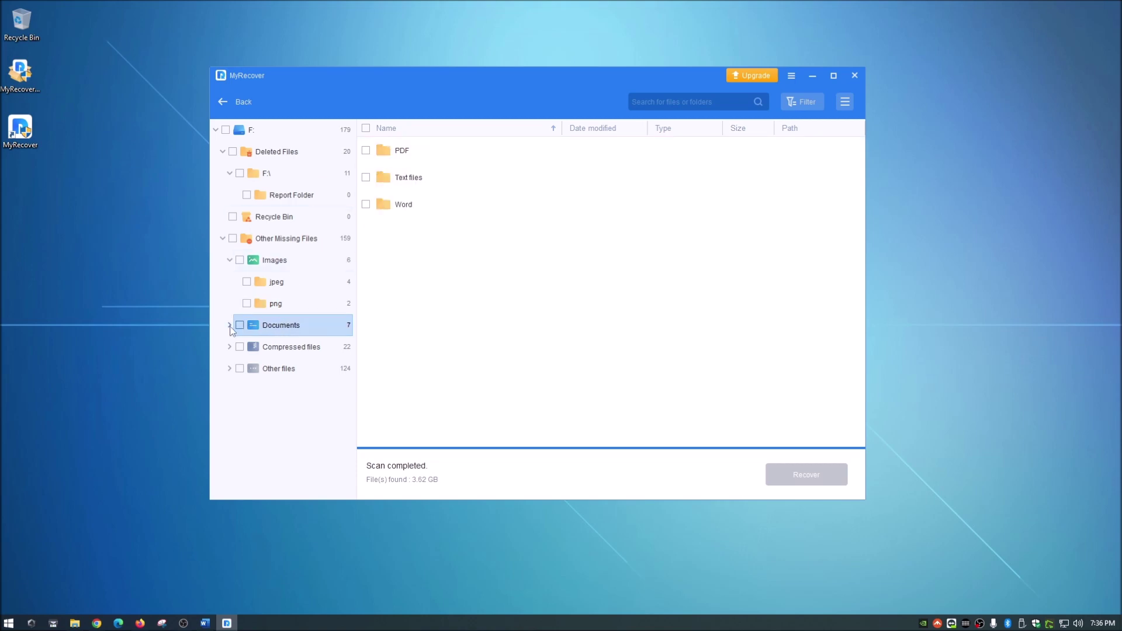
left_click(229, 325)
left_click(295, 352)
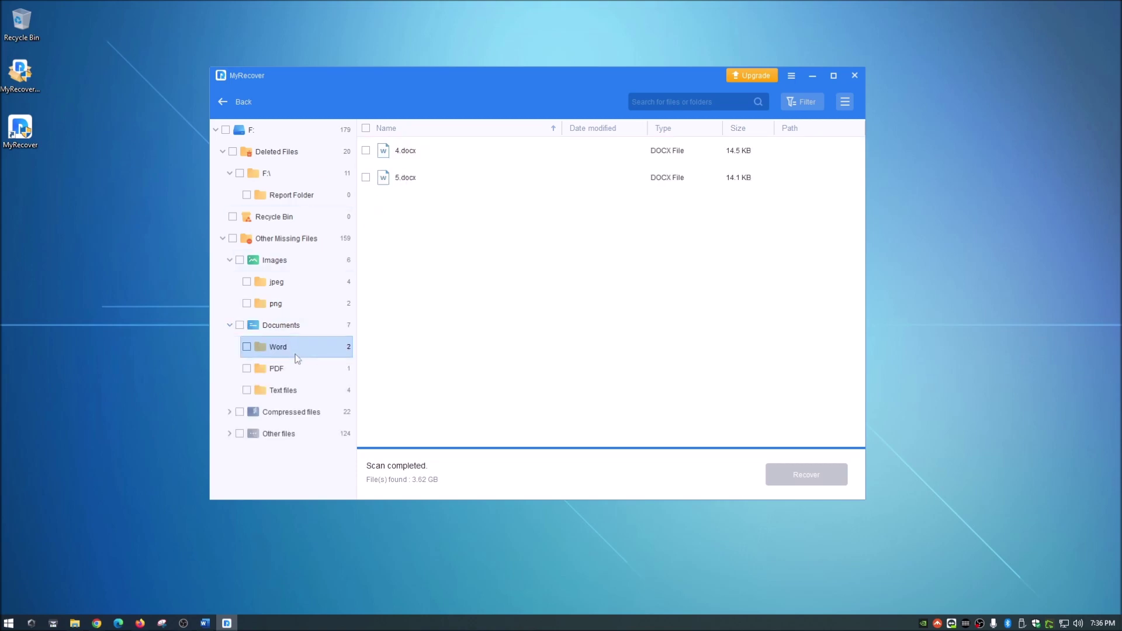
left_click(294, 374)
left_click(293, 395)
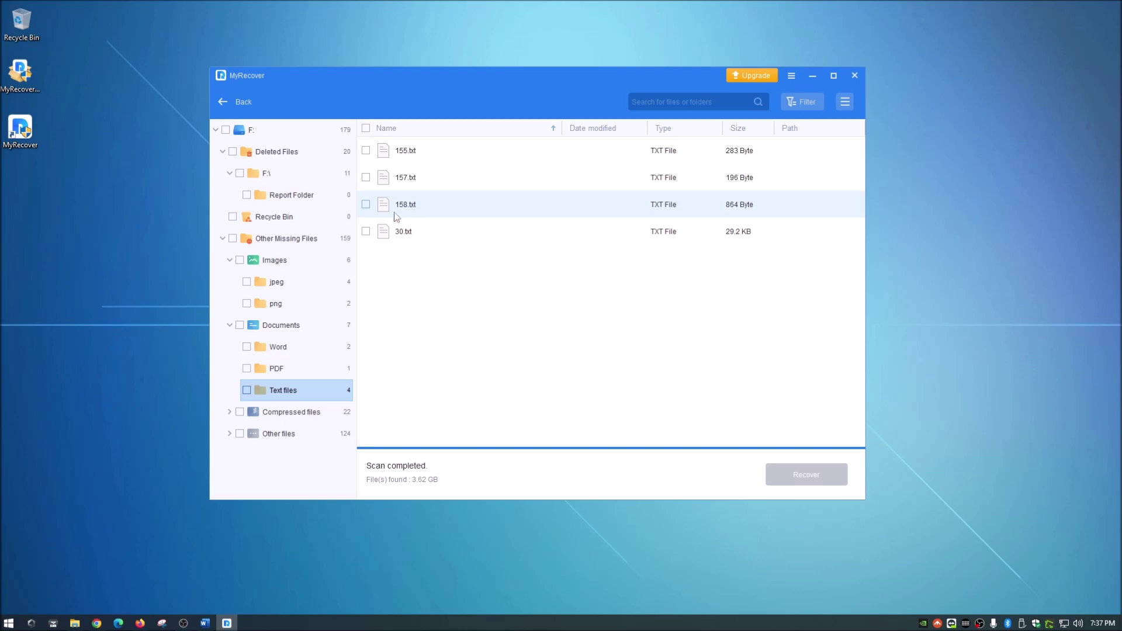
left_click(229, 325)
Browse the Compressed files' zip, 16 xz and five gz archives, then collapse it
left_click(279, 348)
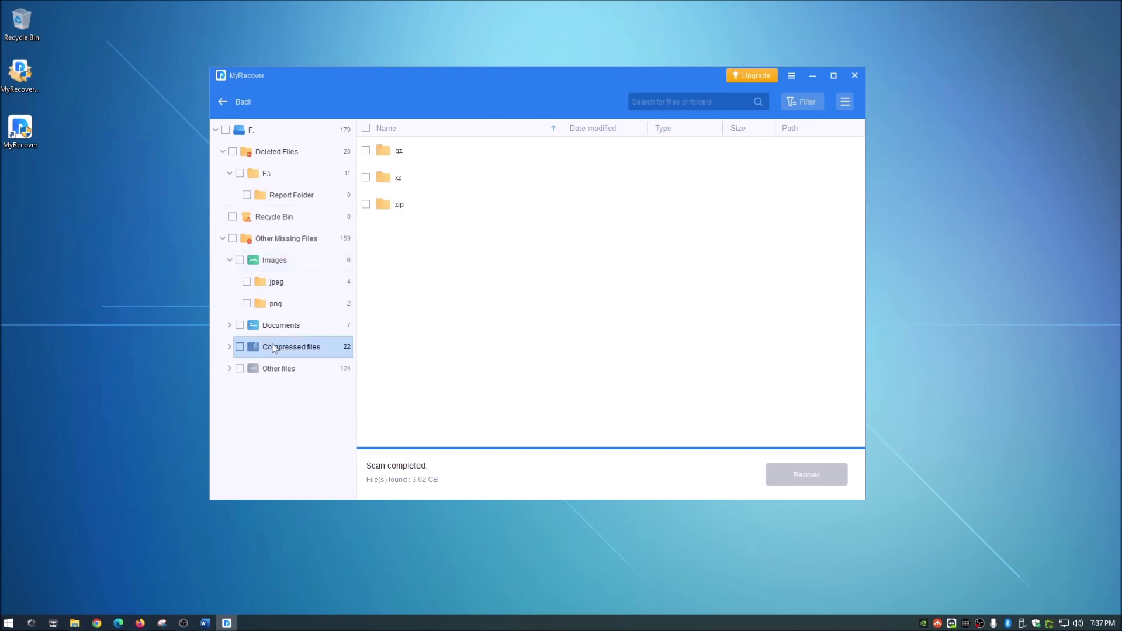
left_click(229, 347)
left_click(274, 369)
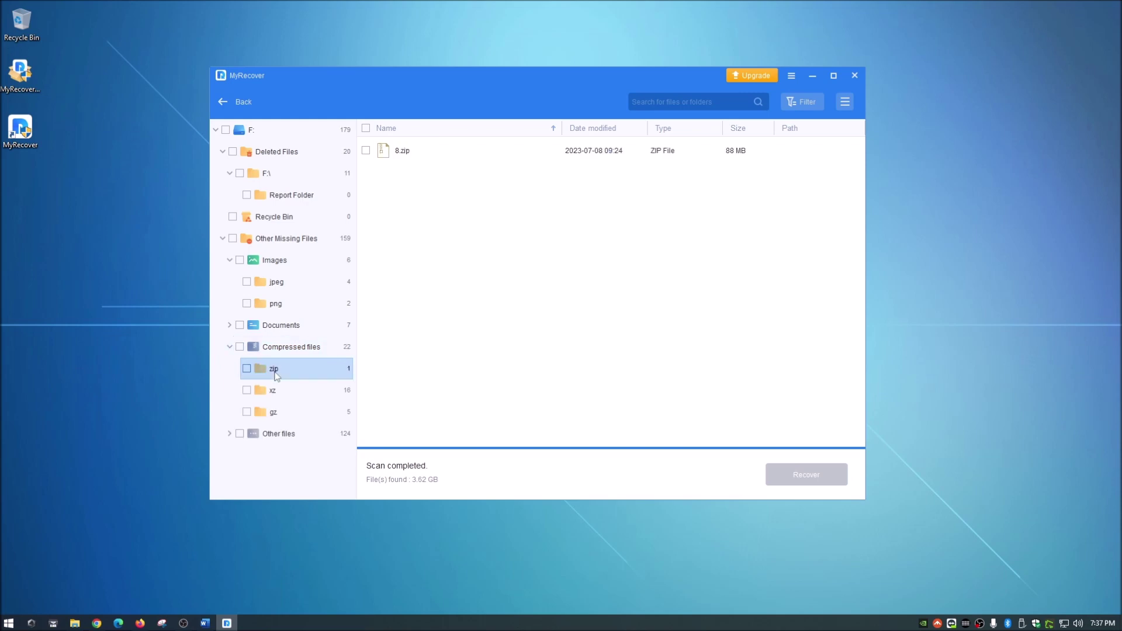
left_click(286, 396)
left_click(283, 414)
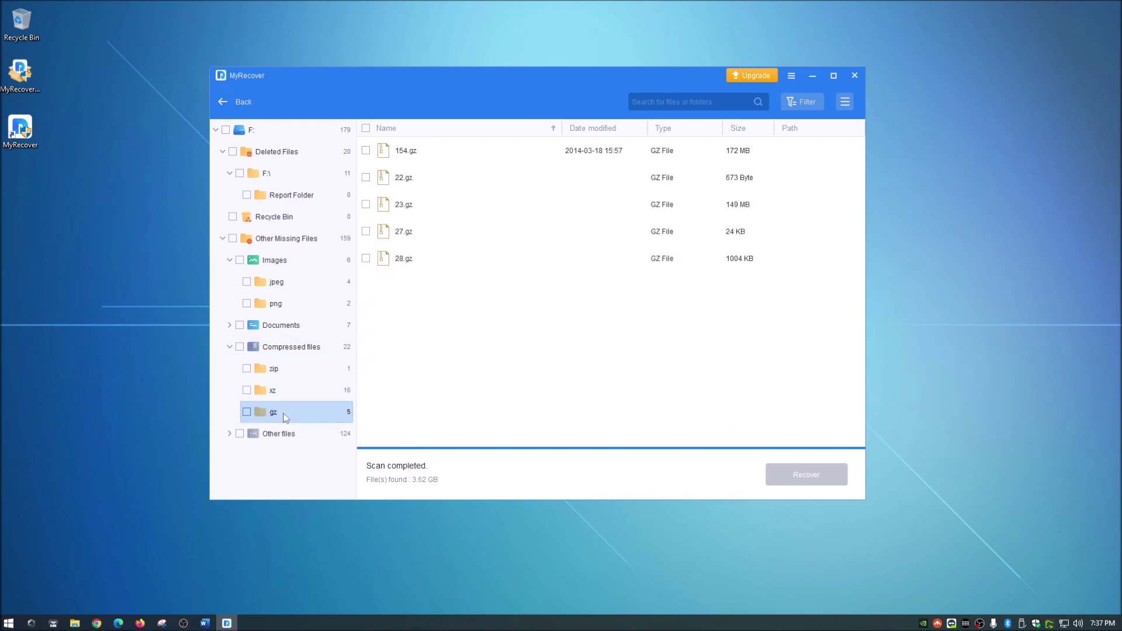
left_click(229, 349)
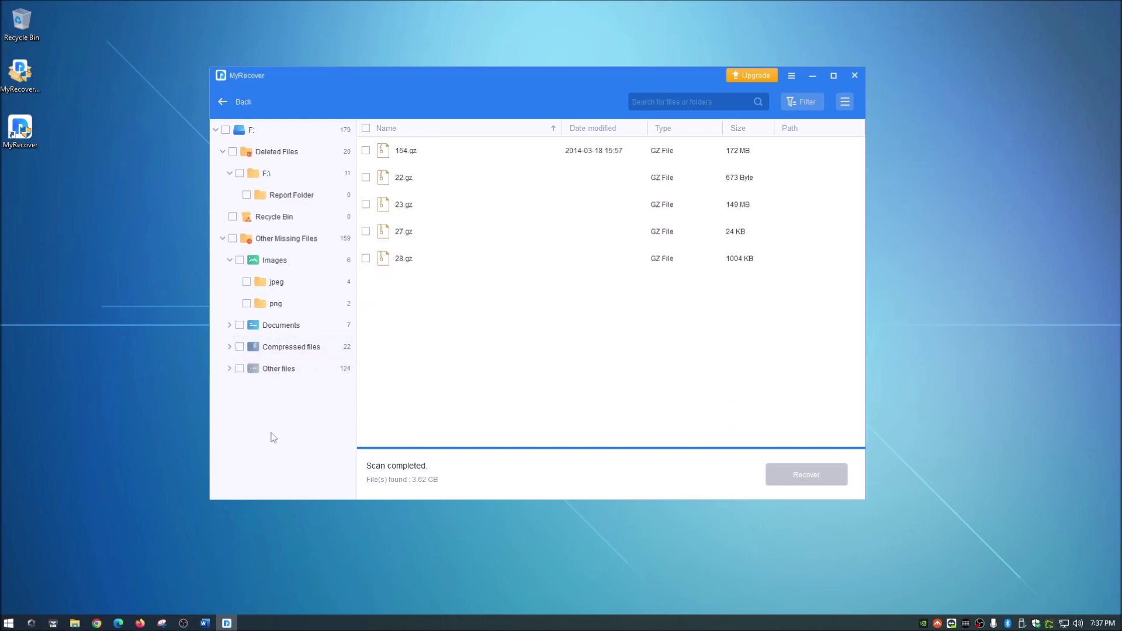
Browse Other files' three exe, deb and Desktop.ini files, then collapse it
left_click(280, 369)
left_click(229, 368)
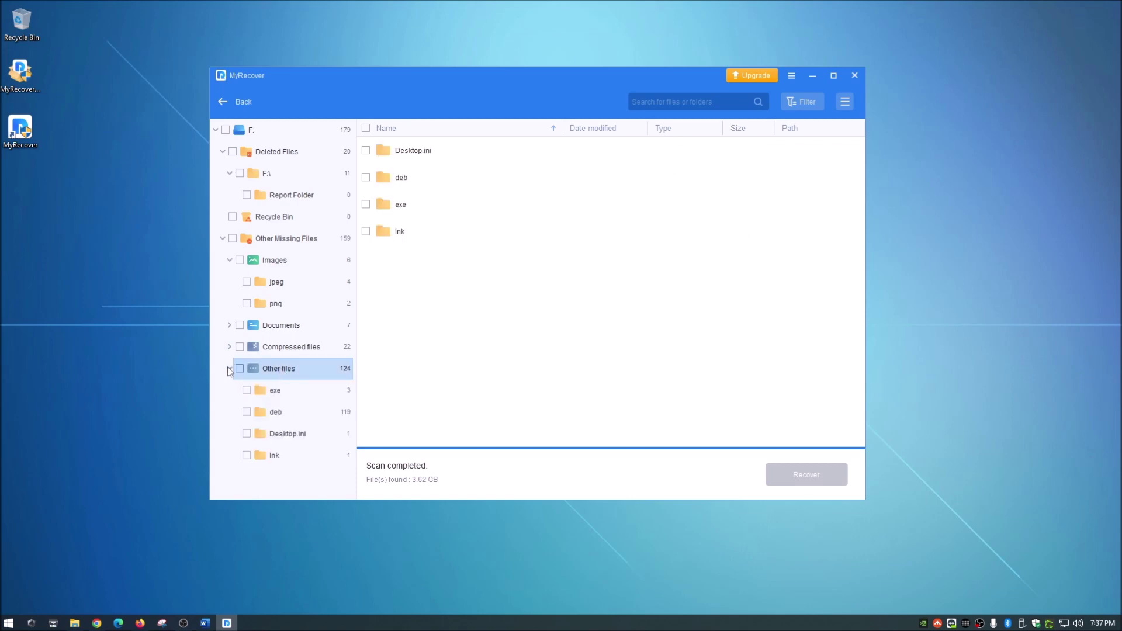
left_click(279, 391)
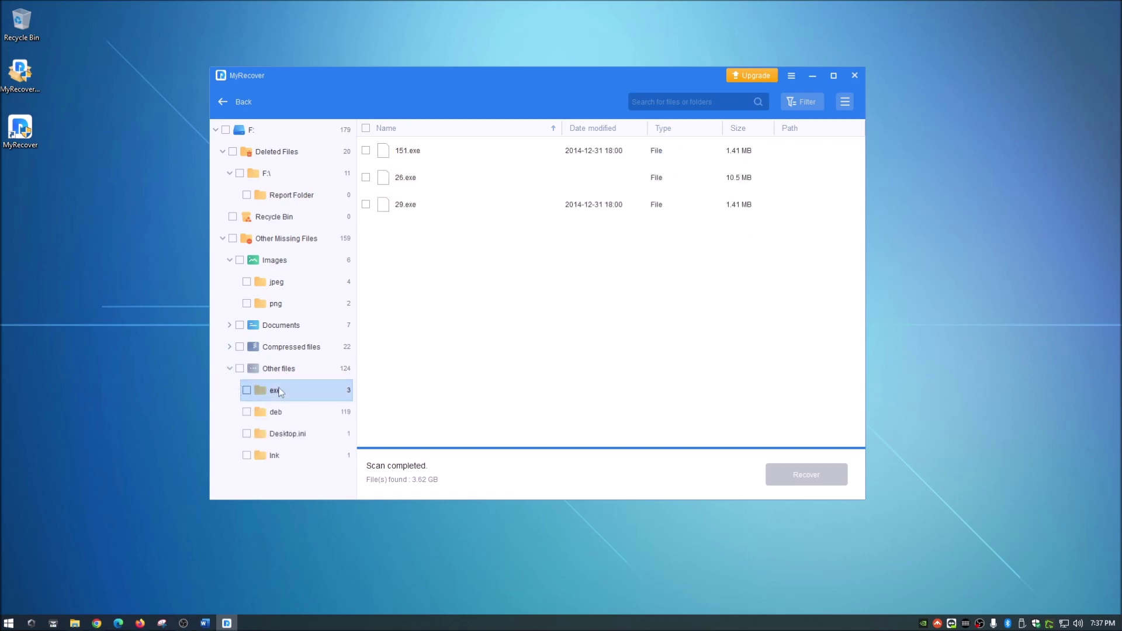
left_click(286, 412)
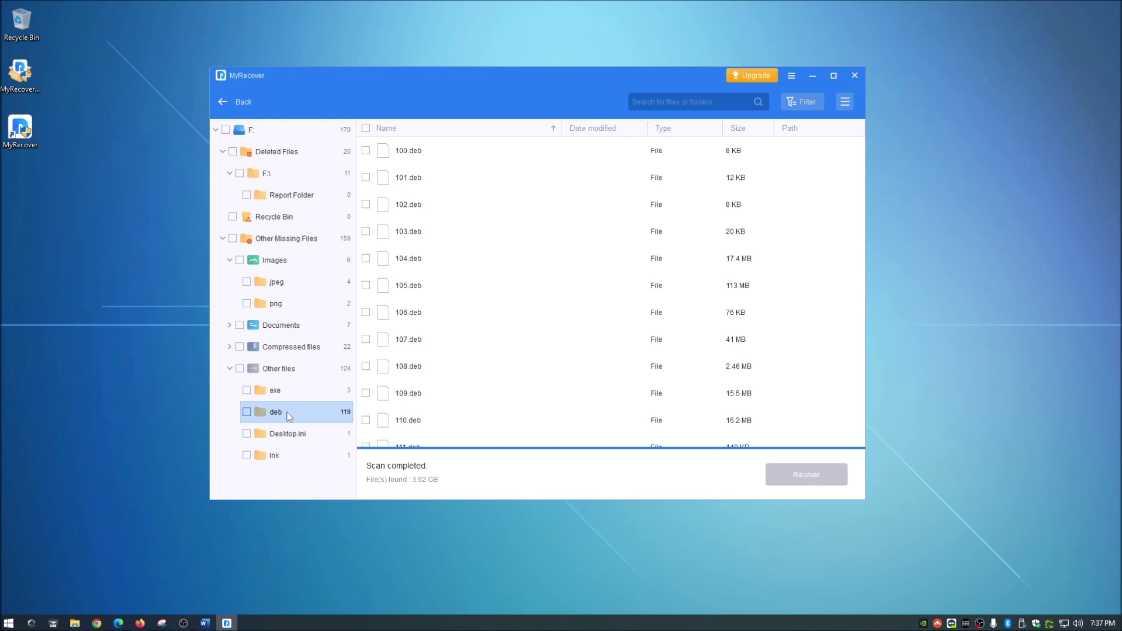
left_click(286, 434)
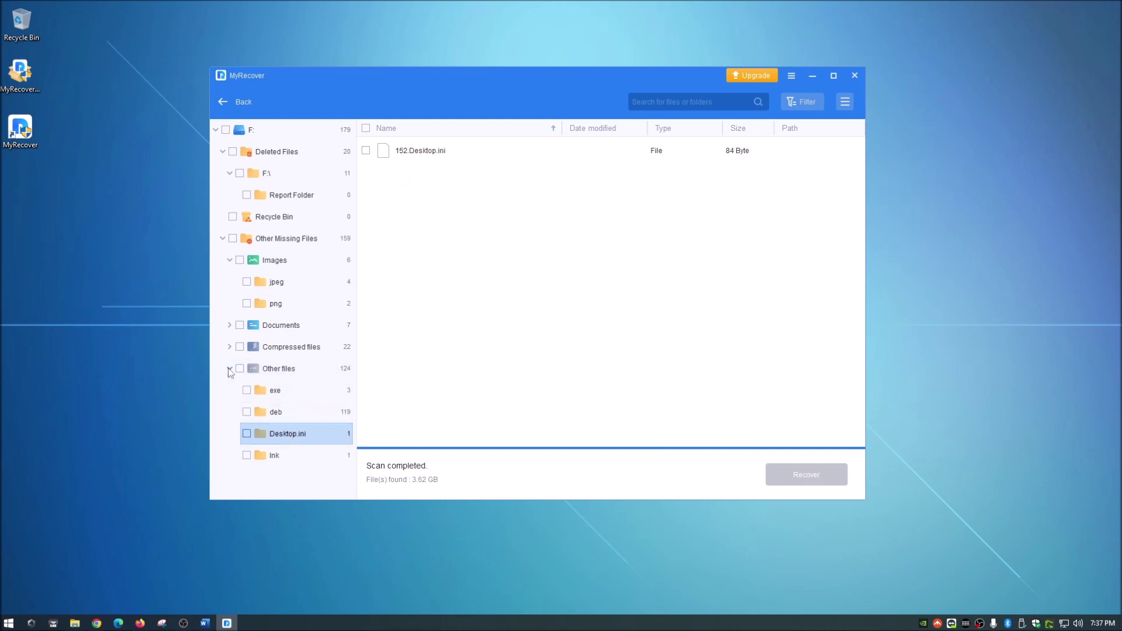
left_click(230, 369)
Collapse the Images, Other Missing Files, F:\ and Deleted Files branches and nudge the window left
left_click(229, 261)
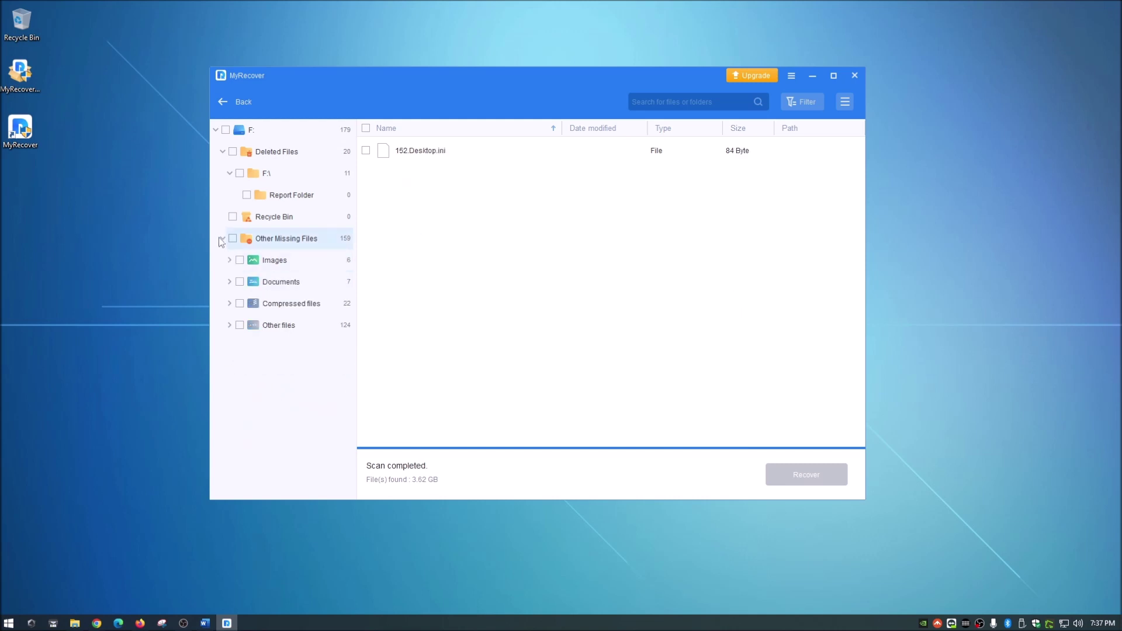
left_click(223, 238)
left_click(230, 174)
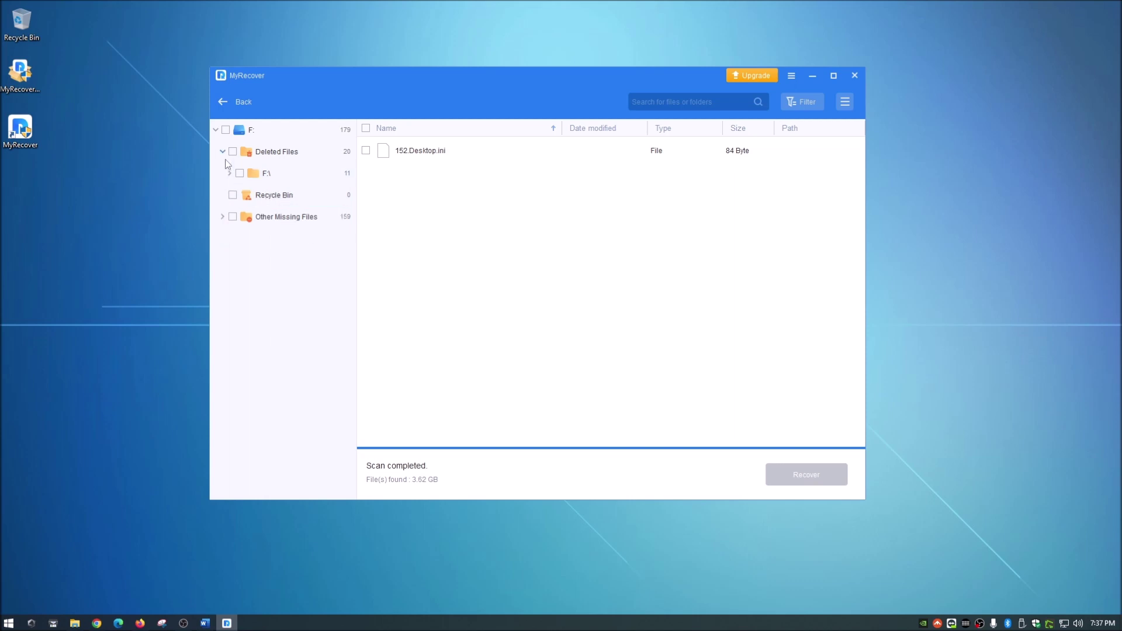
left_click(222, 152)
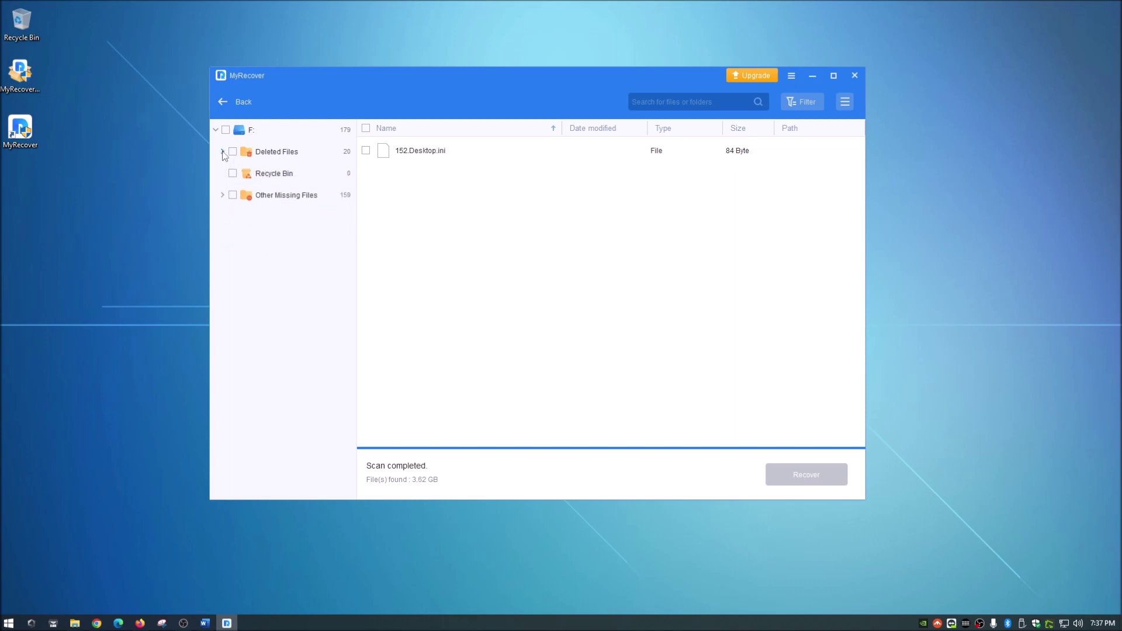
left_click_drag(394, 74, 386, 79)
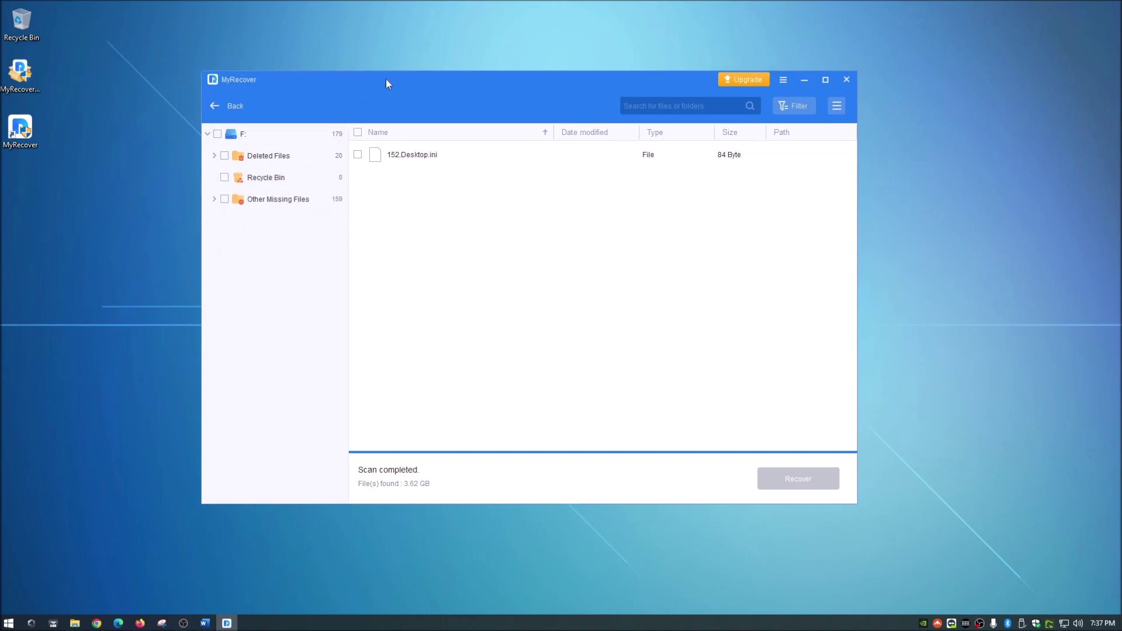